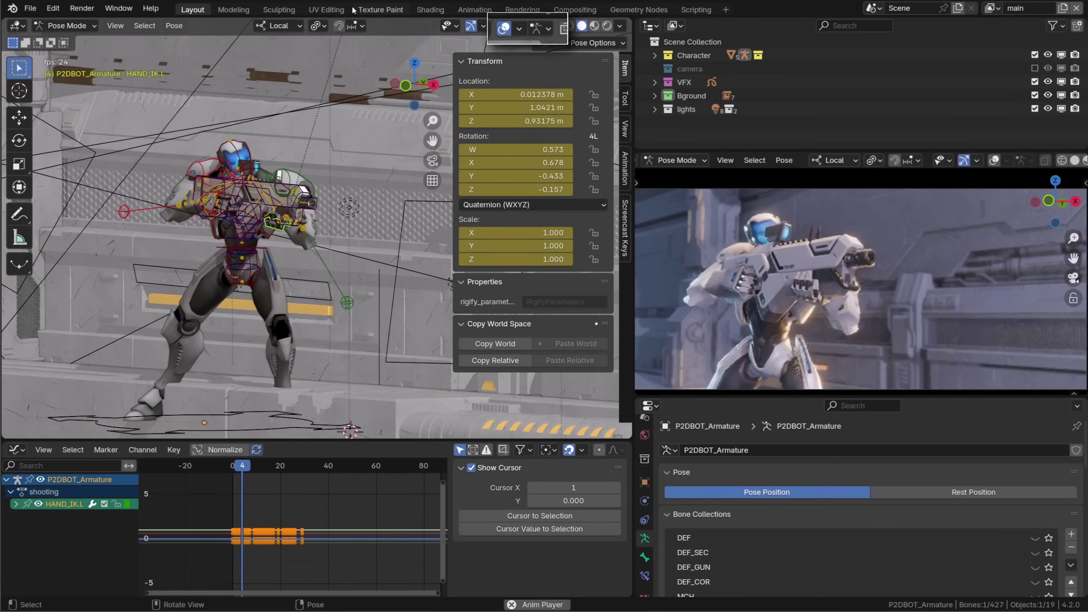
- Hide the side panel, put the armature into Edit Mode and show the viewport overlay options
{"action": "key", "text": "n"}
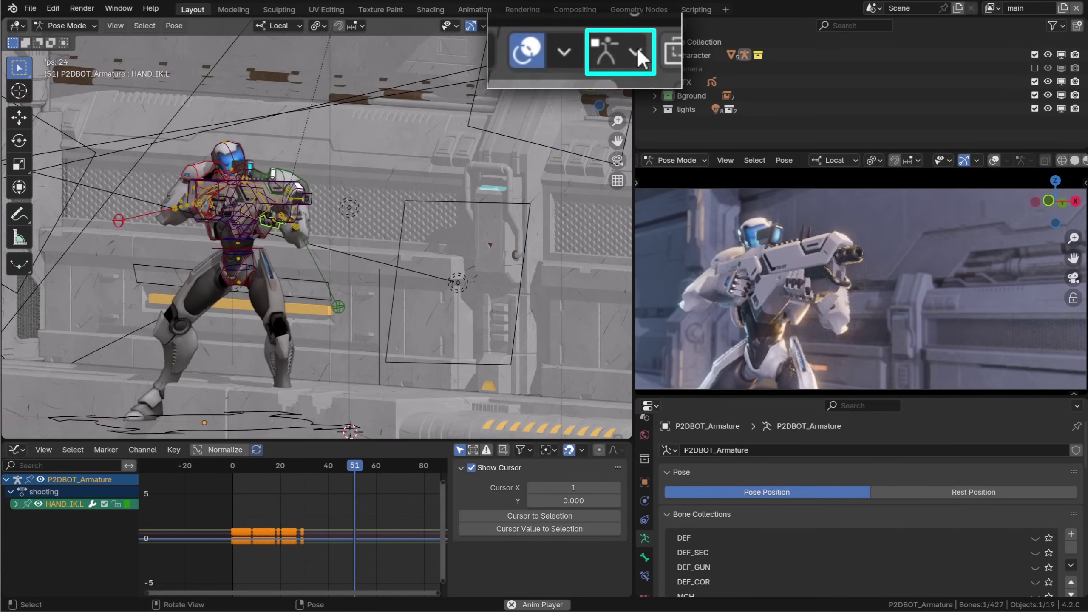
{"action": "key", "text": "Tab"}
{"action": "left_click", "coordinate": [534, 26]}
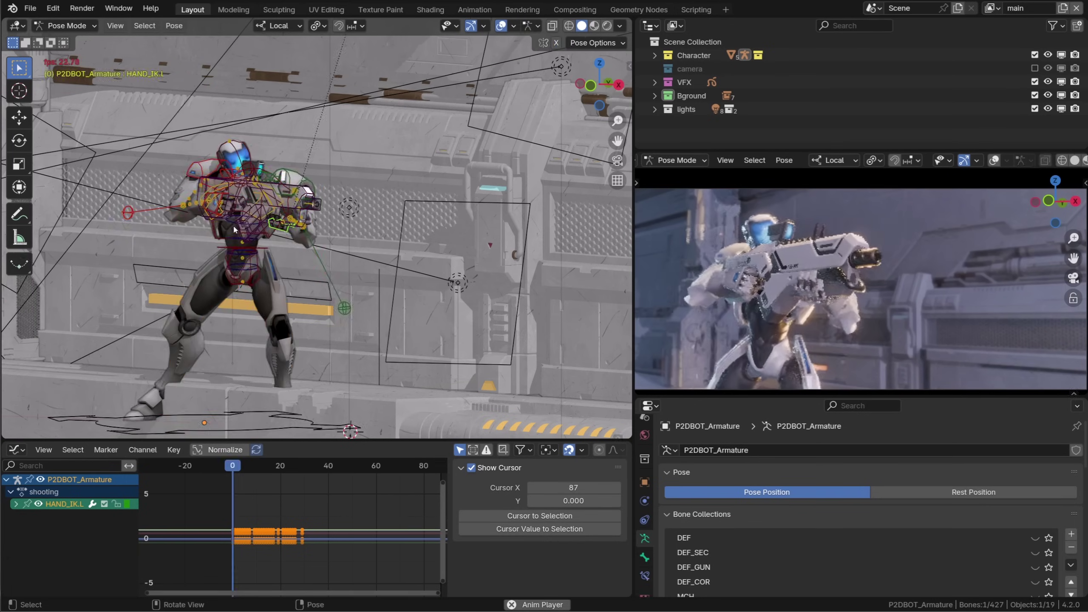
- Put the robot mesh in Weight Paint mode and set Zero Weights to Active, then back to None
{"action": "key", "text": "ctrl+Tab"}
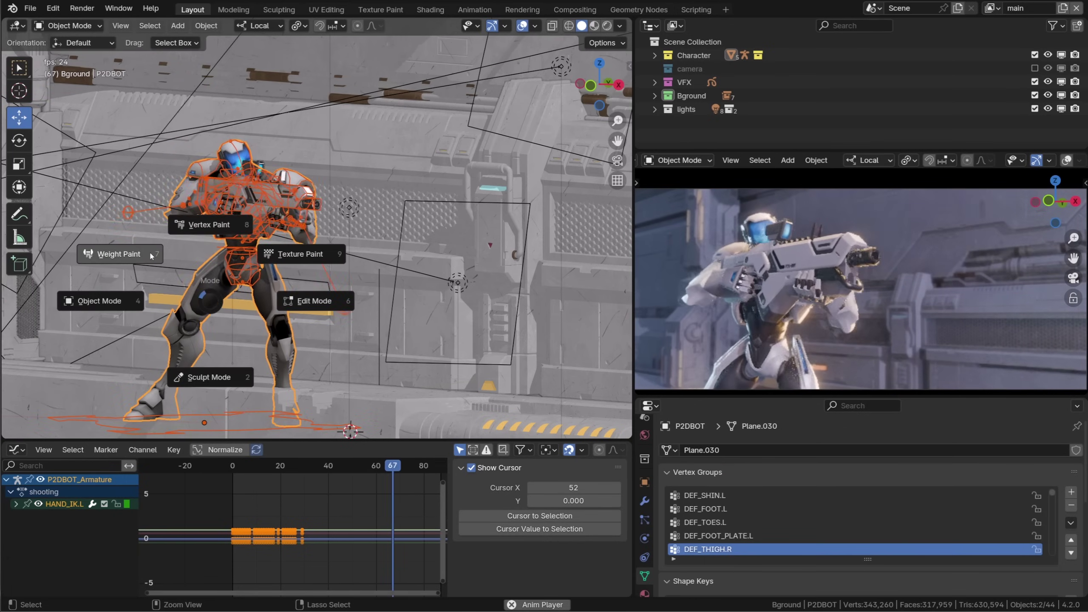
{"action": "left_click", "coordinate": [152, 258]}
{"action": "left_click", "coordinate": [536, 26]}
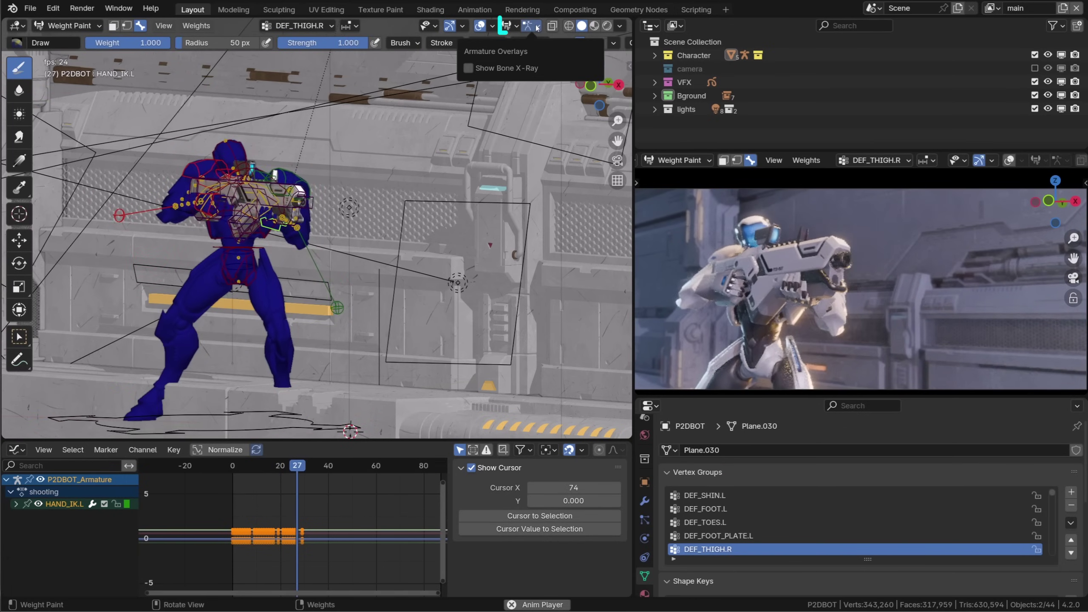
{"action": "left_click", "coordinate": [533, 26]}
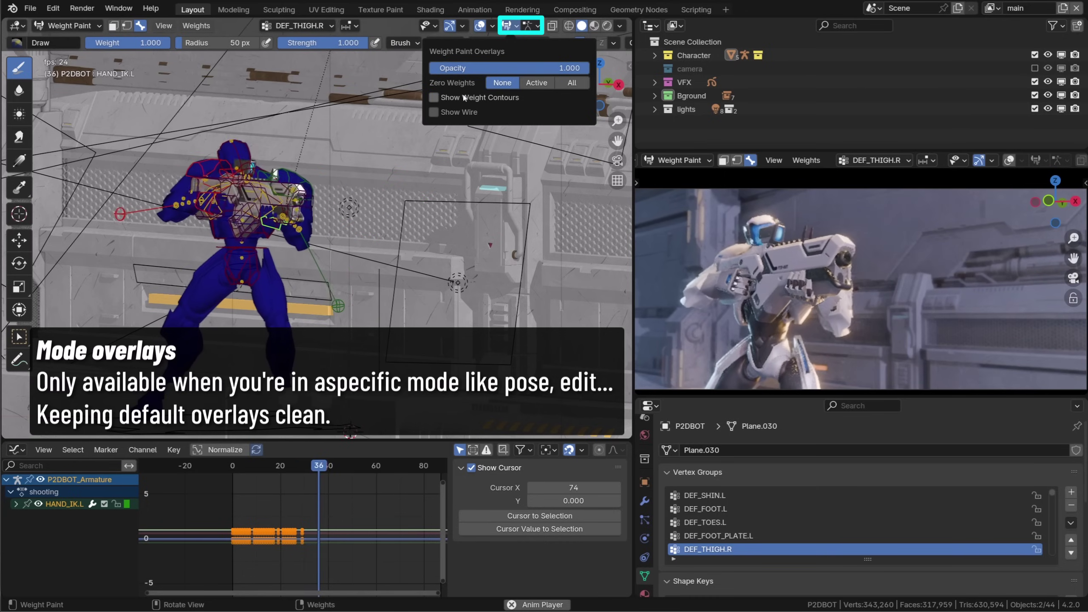
{"action": "left_click", "coordinate": [535, 82]}
{"action": "left_click", "coordinate": [502, 82]}
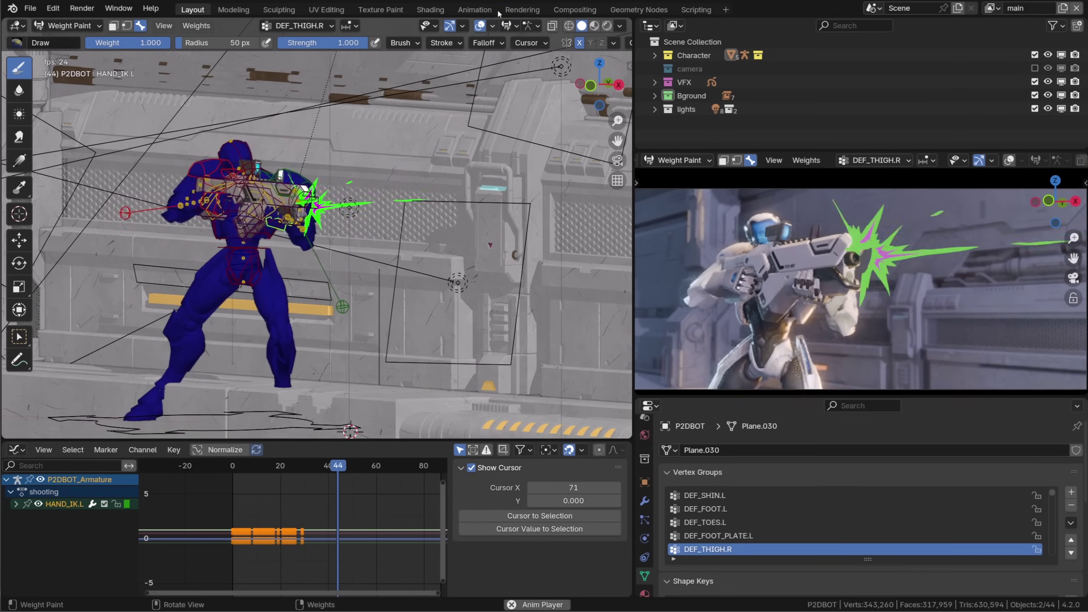
- Return to Object Mode, then hide mesh objects and show them again in the selectability filters
{"action": "left_click", "coordinate": [436, 27]}
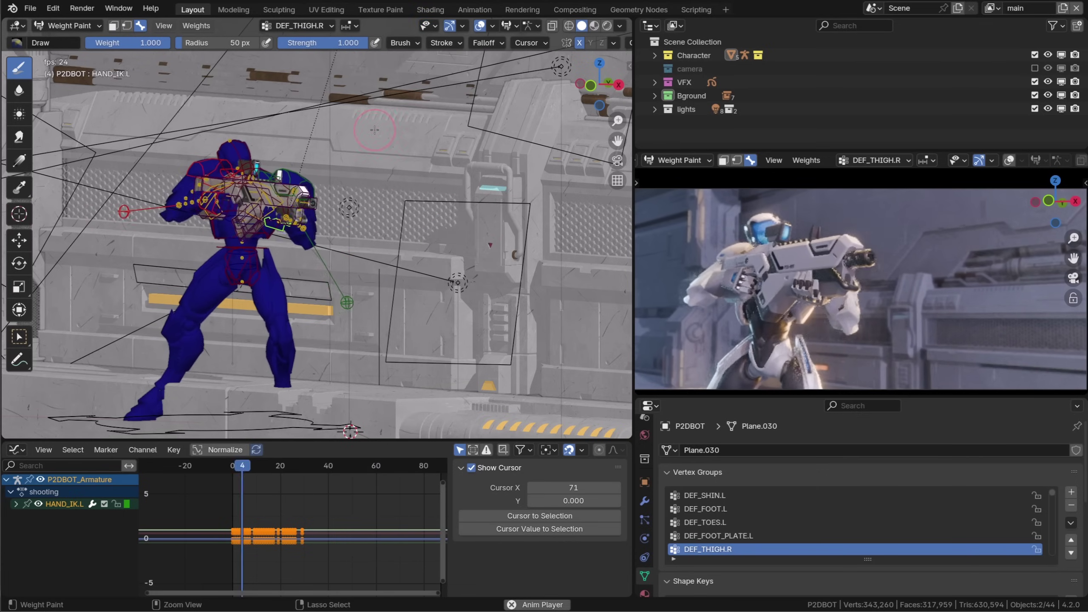
{"action": "key", "text": "ctrl+Tab"}
{"action": "left_click", "coordinate": [295, 128]}
{"action": "left_click", "coordinate": [470, 26]}
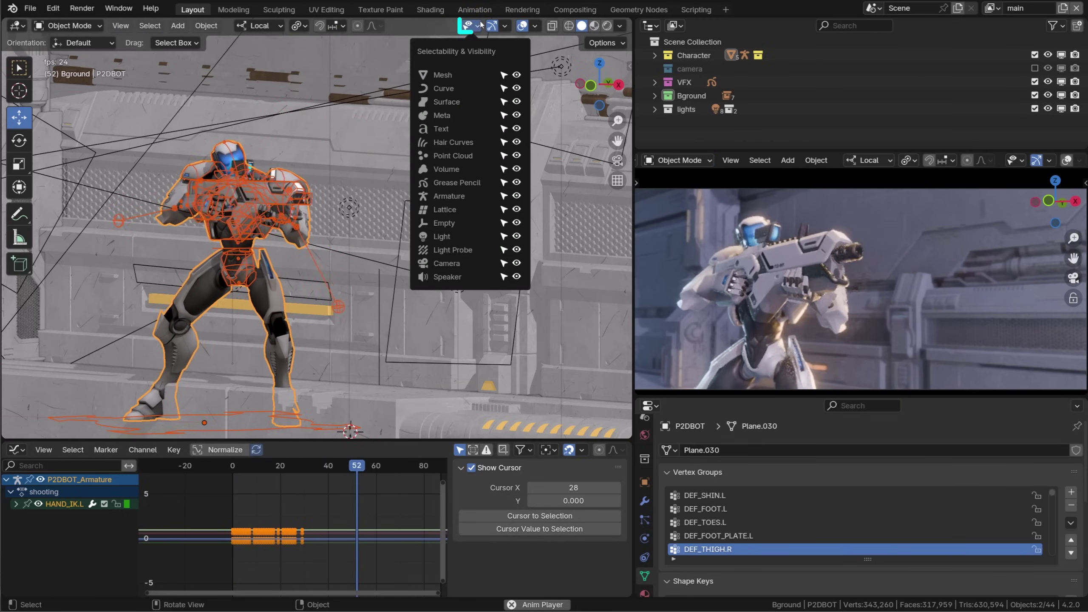
{"action": "left_click", "coordinate": [517, 75]}
{"action": "left_click", "coordinate": [517, 76]}
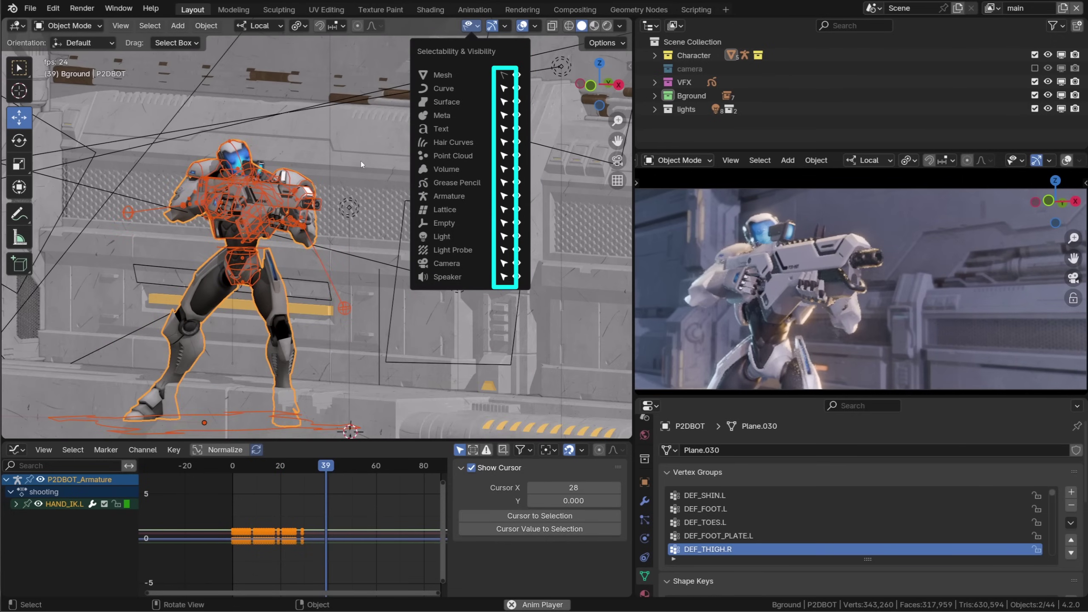
- Select the robot armature and re-enable selectability for mesh objects
{"action": "left_click", "coordinate": [238, 307]}
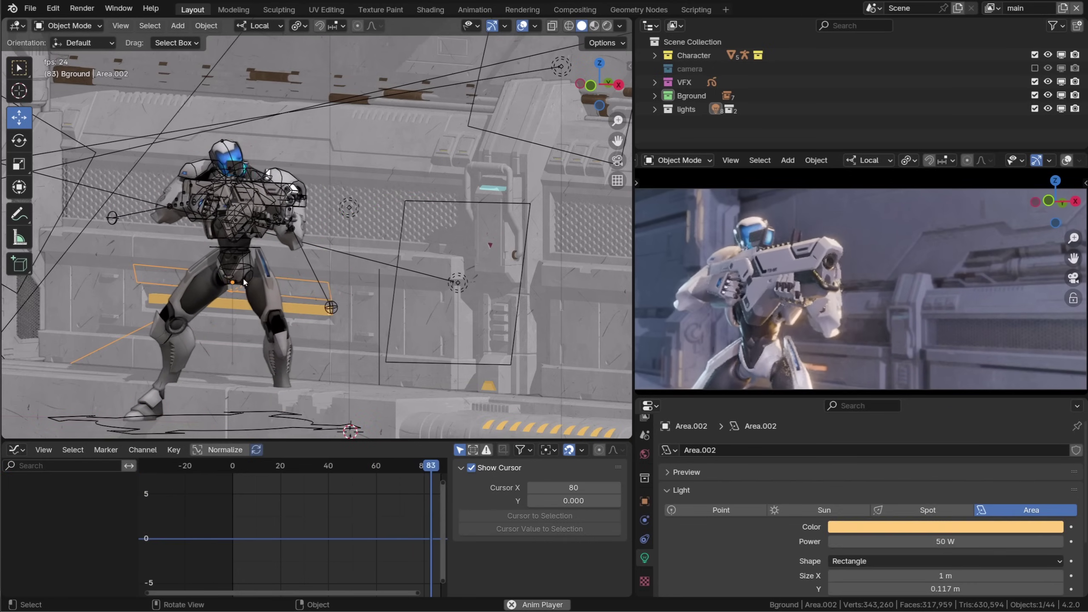
{"action": "left_click", "coordinate": [243, 282]}
{"action": "left_click", "coordinate": [479, 27]}
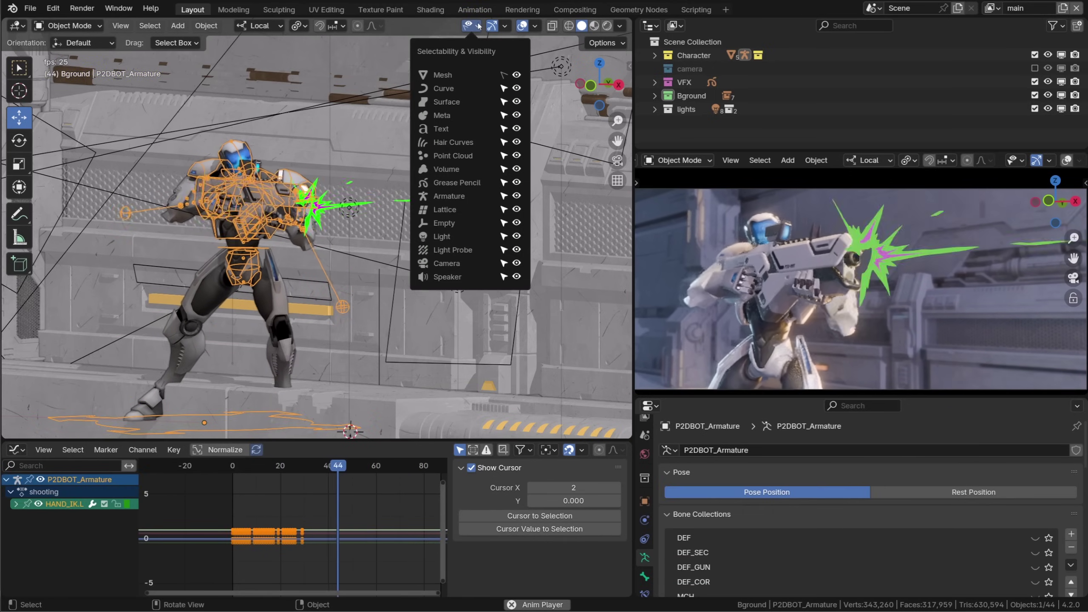
{"action": "left_click", "coordinate": [503, 75]}
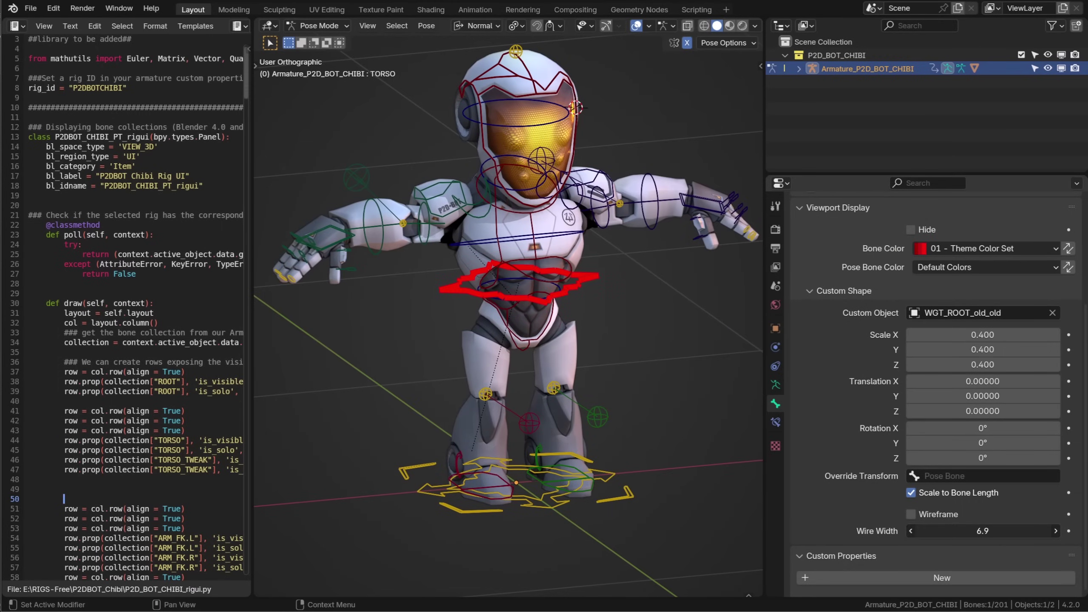
- Lower the torso widget's wire width, then solo and unsolo the TORSO and TORSO_TWEAK bone collections
{"action": "left_click_drag", "start_coordinate": [982, 530], "coordinate": [962, 530]}
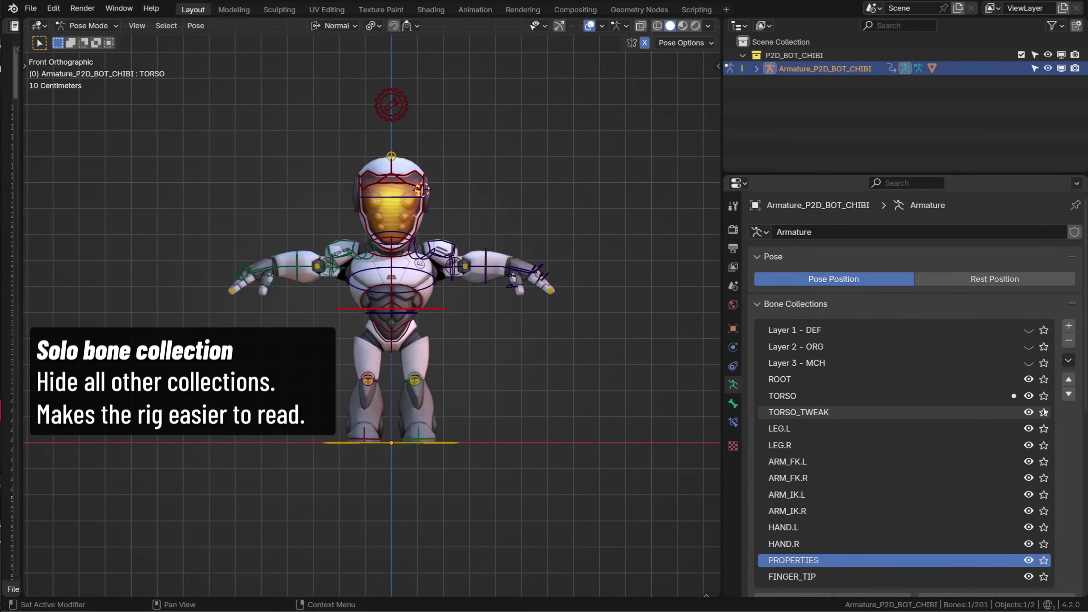
{"action": "left_click", "coordinate": [1043, 395]}
{"action": "middle_click_drag", "start_coordinate": [520, 297], "coordinate": [686, 334]}
{"action": "left_click", "coordinate": [1043, 396]}
{"action": "left_click", "coordinate": [1044, 412]}
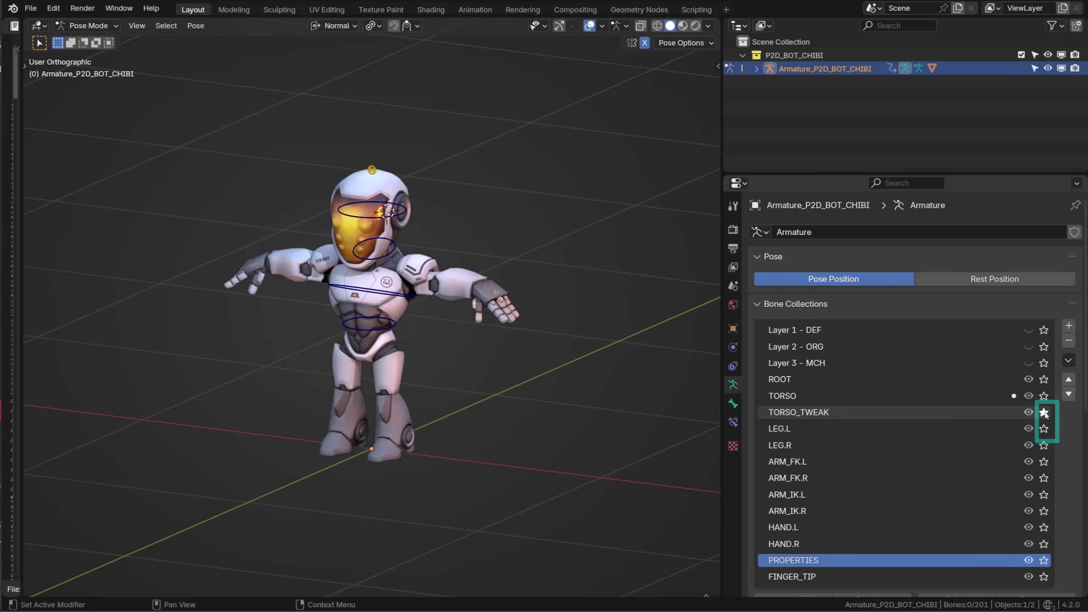
{"action": "left_click", "coordinate": [1044, 412]}
- Solo and unsolo the ARM_IK.L and ARM_FK.L collections from the side panel, then select CHEST_FK
{"action": "left_click", "coordinate": [414, 292]}
{"action": "key", "text": "n"}
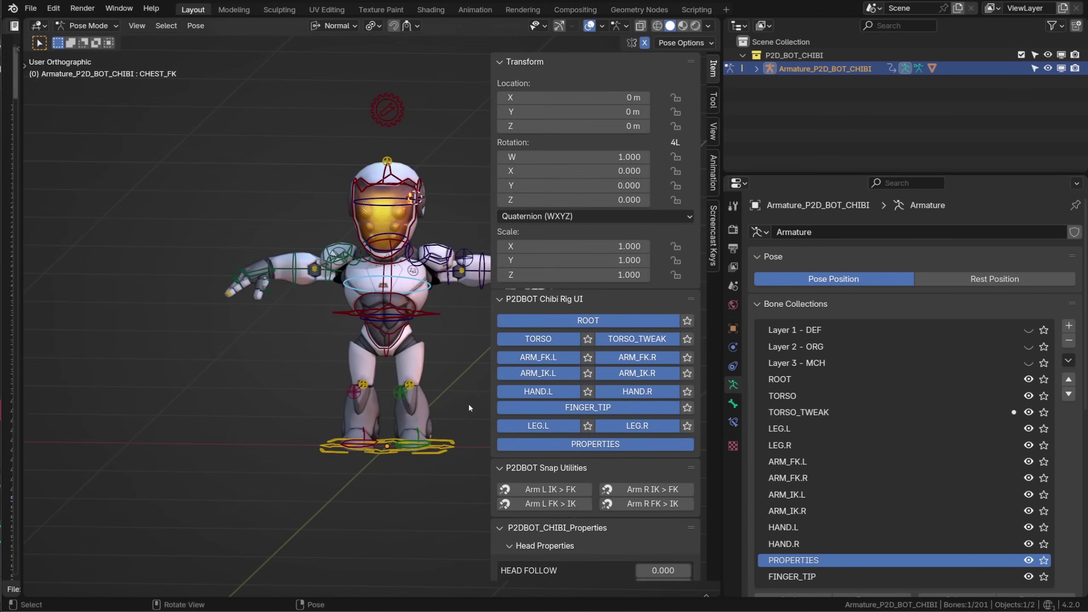
{"action": "left_click", "coordinate": [590, 373]}
{"action": "left_click", "coordinate": [591, 184]}
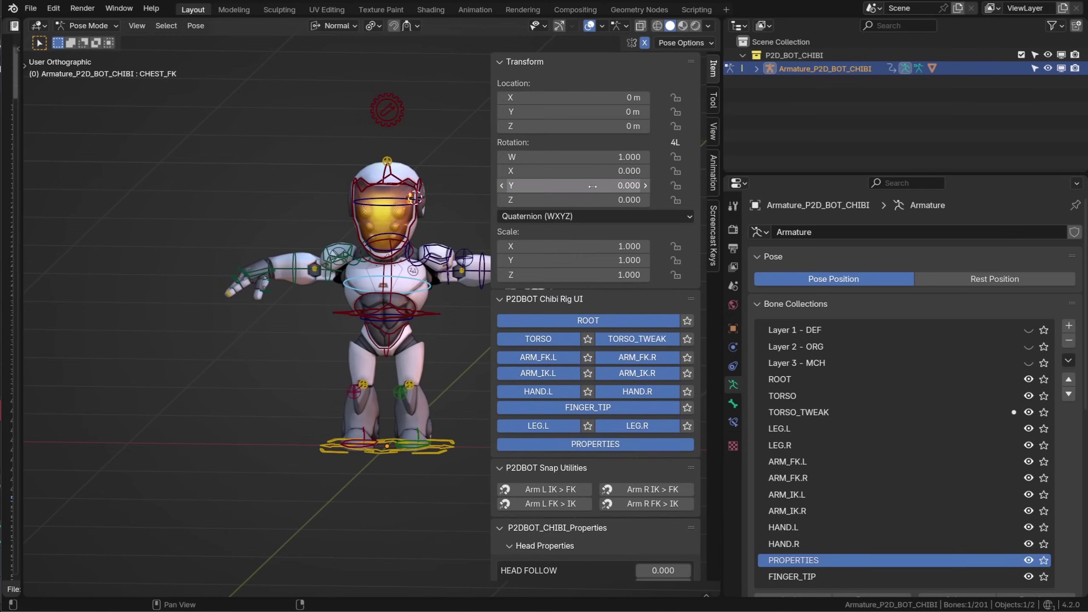
{"action": "left_click", "coordinate": [588, 358]}
{"action": "middle_click_drag", "start_coordinate": [412, 330], "coordinate": [300, 300]}
{"action": "left_click", "coordinate": [587, 165]}
{"action": "left_click", "coordinate": [265, 294]}
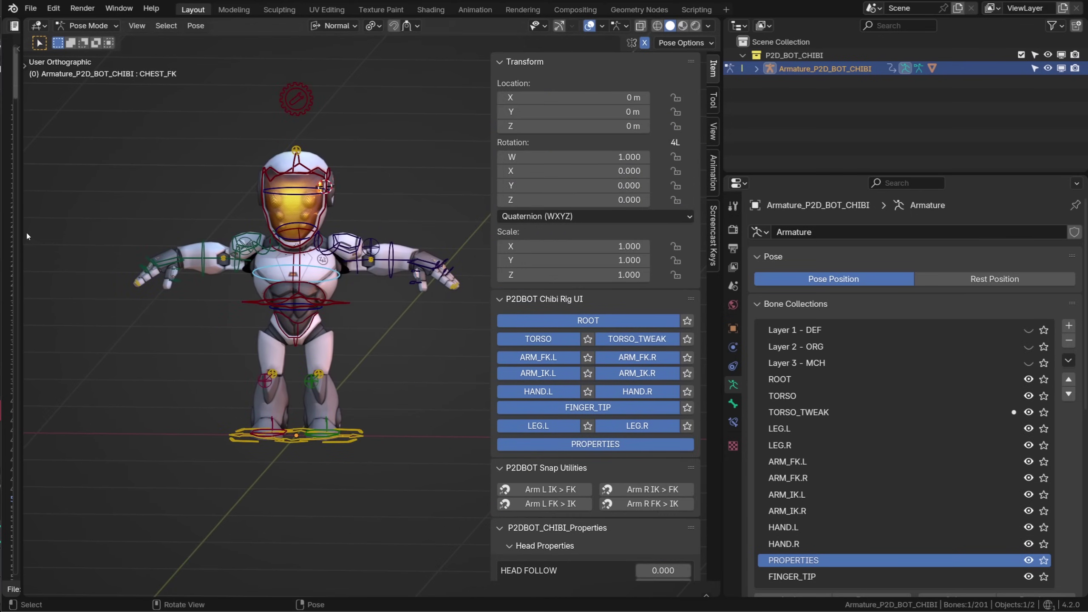
- Enlarge the script editor and select line 39, which holds ROOT's solo toggle
{"action": "left_click_drag", "start_coordinate": [20, 236], "coordinate": [620, 351]}
{"action": "scroll", "coordinate": [512, 353], "scroll_direction": "left", "scroll_amount": 1}
{"action": "left_click_drag", "start_coordinate": [557, 342], "coordinate": [47, 343]}
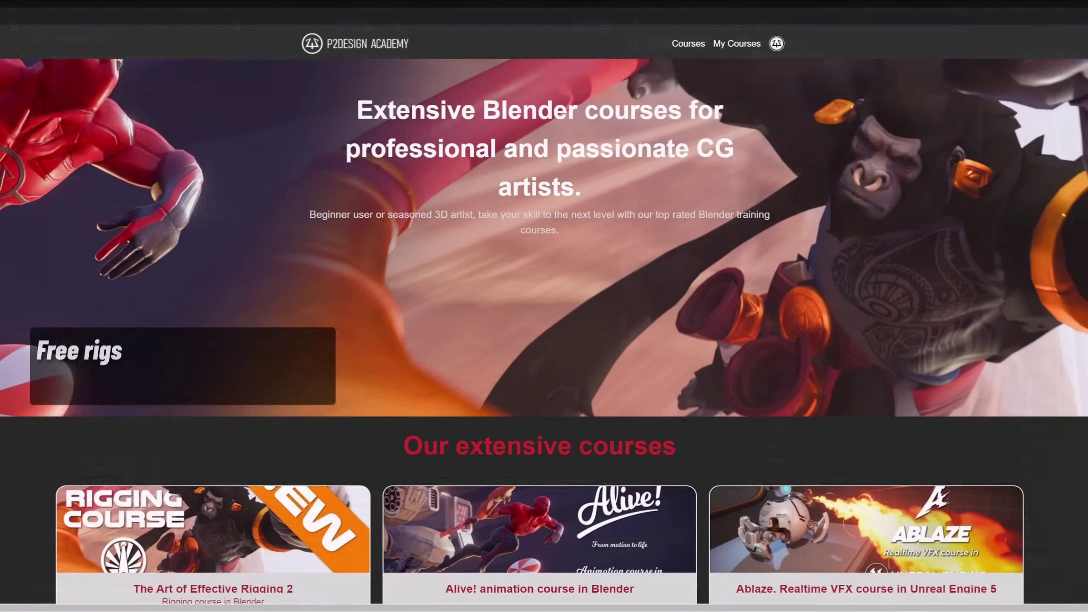
- Scroll down to the free rigs and tutorial resources and open the Blender Rigs card
{"action": "scroll", "coordinate": [488, 293], "scroll_direction": "down", "scroll_amount": 15}
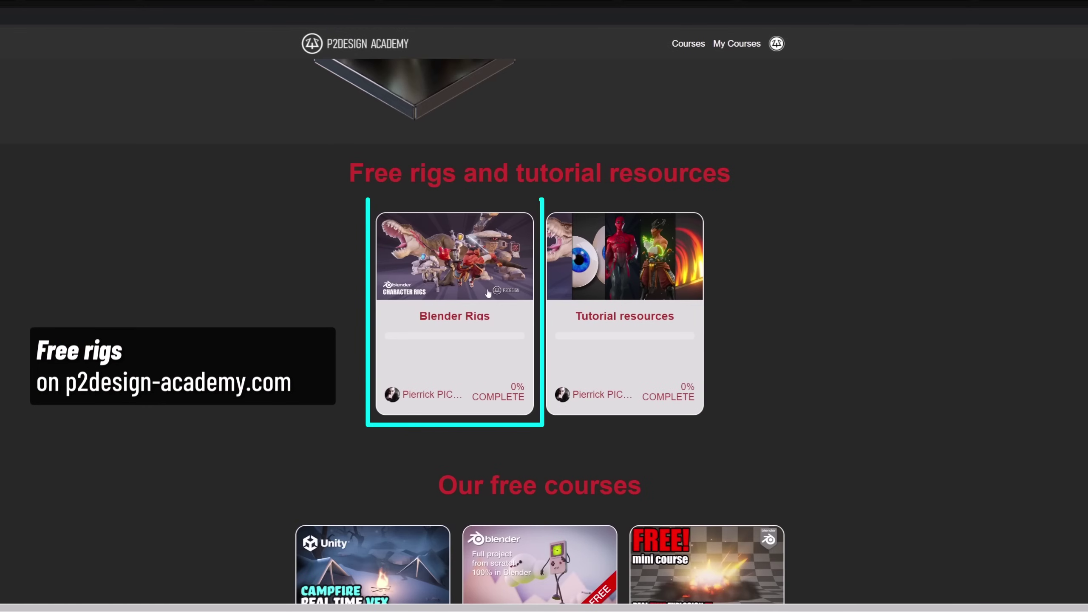
{"action": "left_click", "coordinate": [488, 293]}
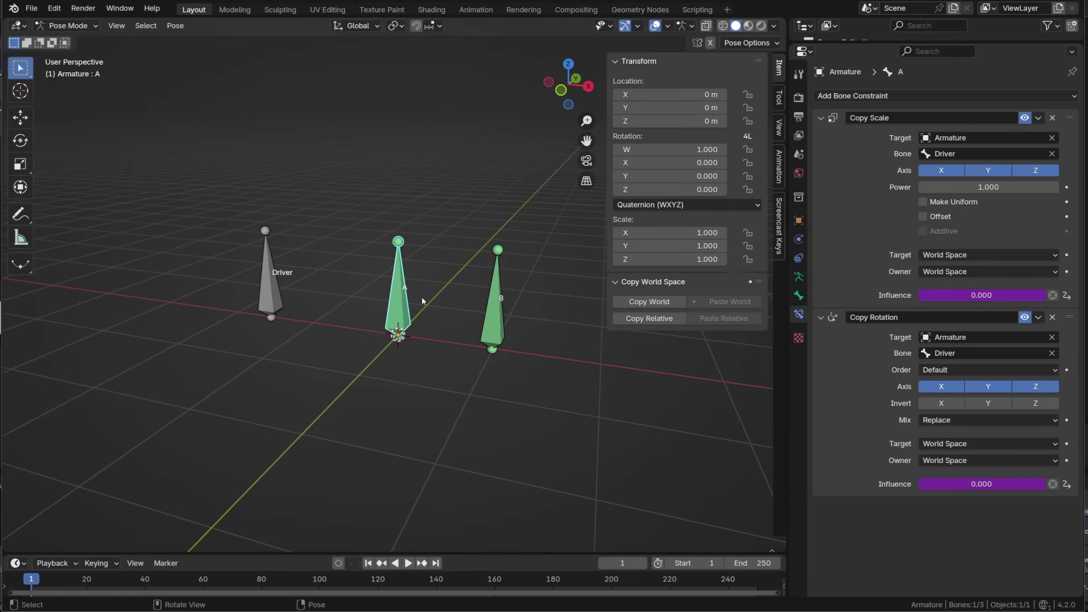
- Copy constraints to the selected bones from the Pose menu, then select bone A to check its constraints
{"action": "left_click", "coordinate": [286, 294], "text": "shift"}
{"action": "left_click", "coordinate": [175, 25]}
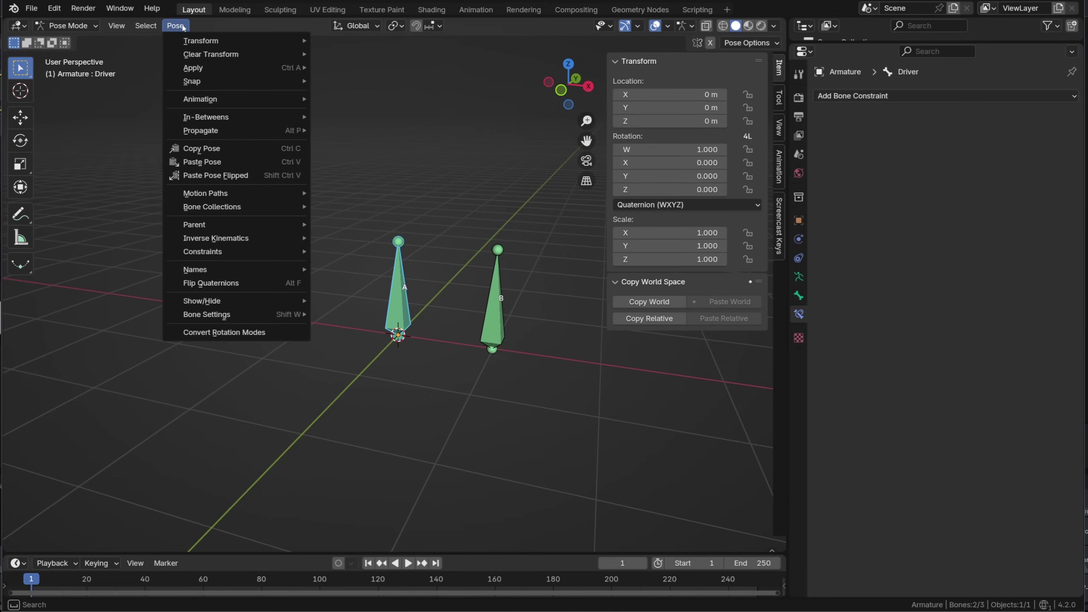
{"action": "mouse_move", "coordinate": [234, 245]}
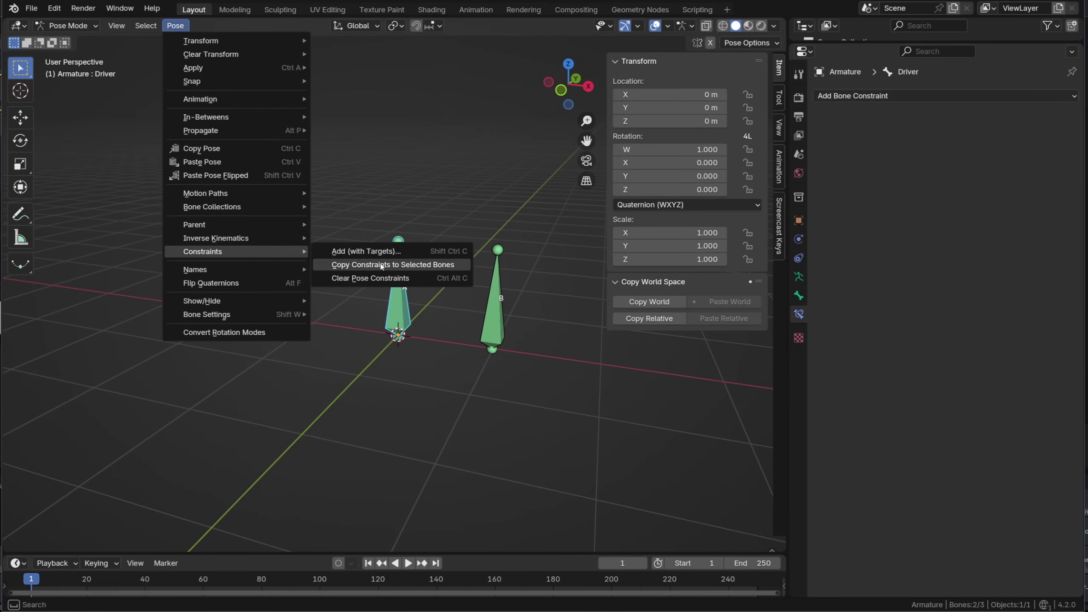
{"action": "left_click", "coordinate": [395, 266]}
{"action": "left_click", "coordinate": [403, 325]}
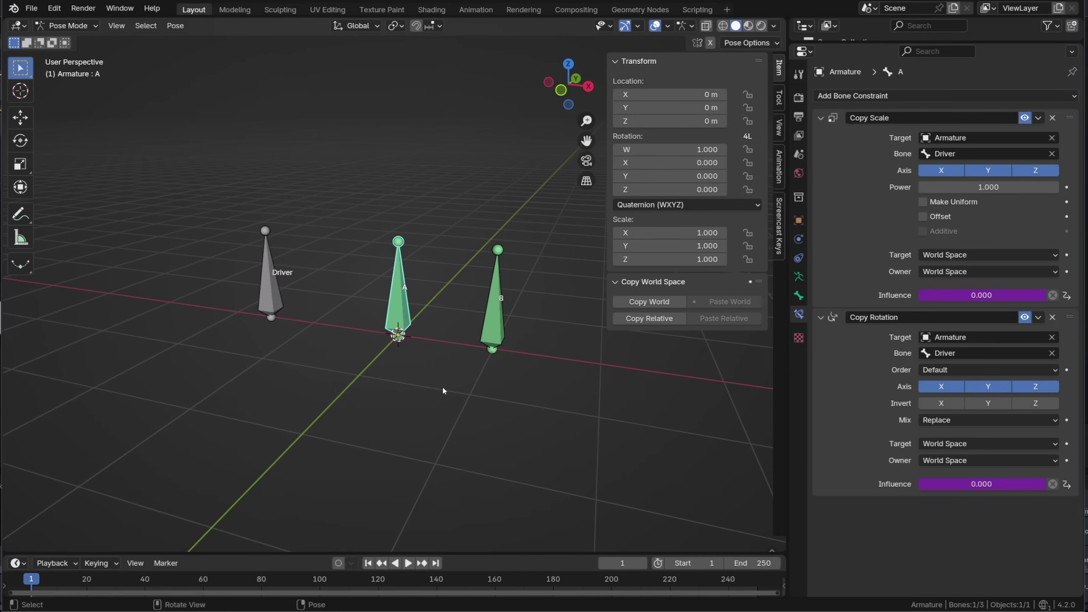
- With Driver and A selected, copy A's Copy Scale constraint to Driver, then select only Driver
{"action": "left_click", "coordinate": [271, 285]}
{"action": "left_click", "coordinate": [404, 311], "text": "shift"}
{"action": "left_click", "coordinate": [1037, 118]}
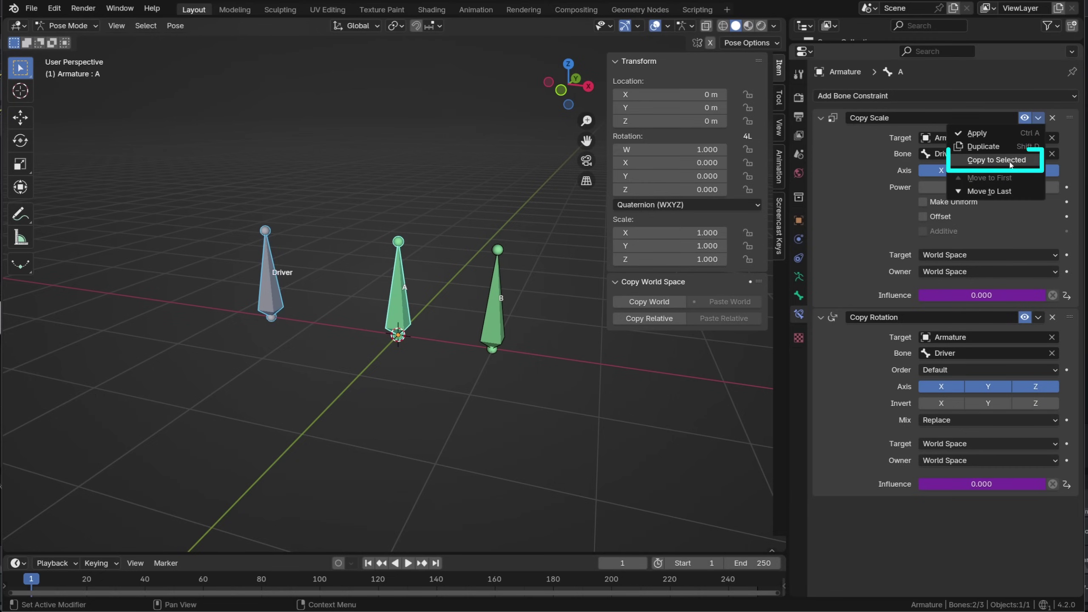
{"action": "left_click", "coordinate": [996, 160]}
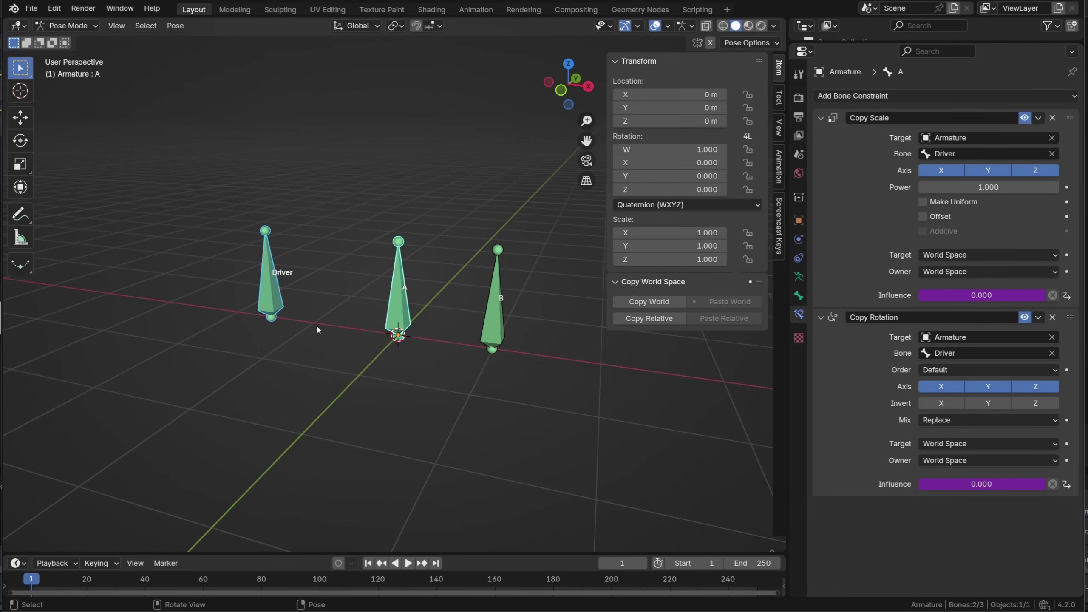
{"action": "left_click", "coordinate": [270, 279]}
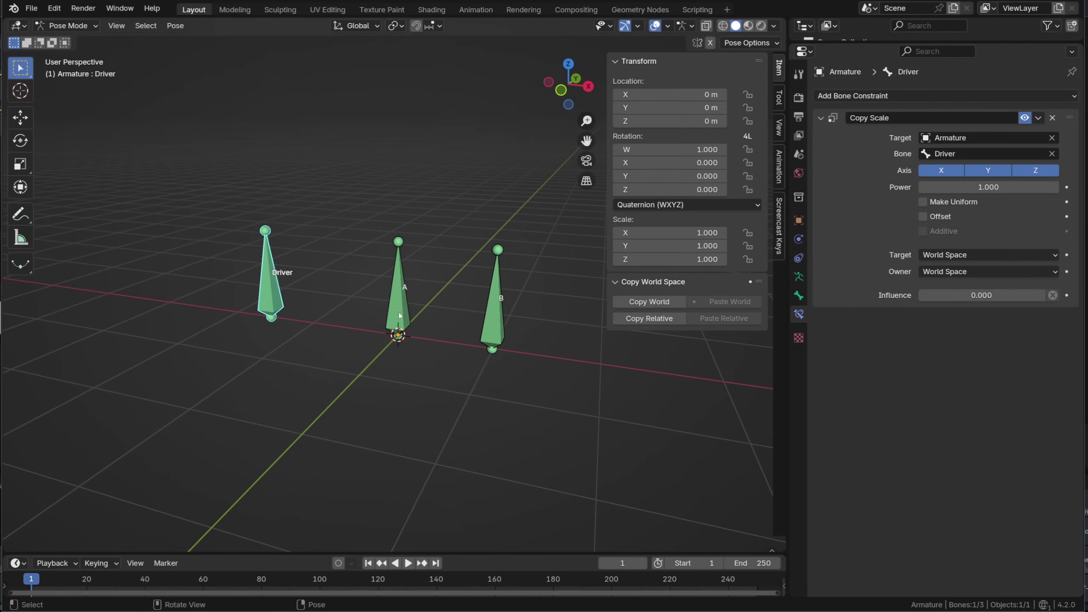
- Delete the Driver bone's Copy Scale constraint and try moving Driver along Y, cancelling
{"action": "left_click", "coordinate": [1051, 118]}
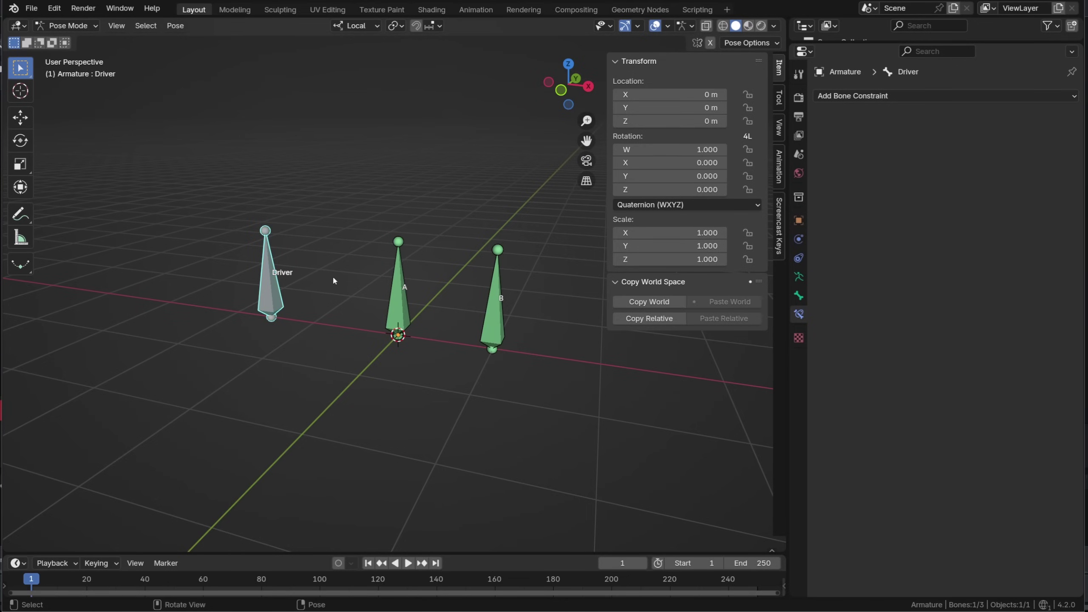
{"action": "key", "text": "g"}
{"action": "key", "text": "Escape"}
{"action": "key", "text": "g"}
{"action": "key", "text": "y"}
{"action": "key", "text": "Escape"}
- Copy A's Location Z driver to bone B, then remove the drivers from B's location
{"action": "left_click", "coordinate": [407, 294]}
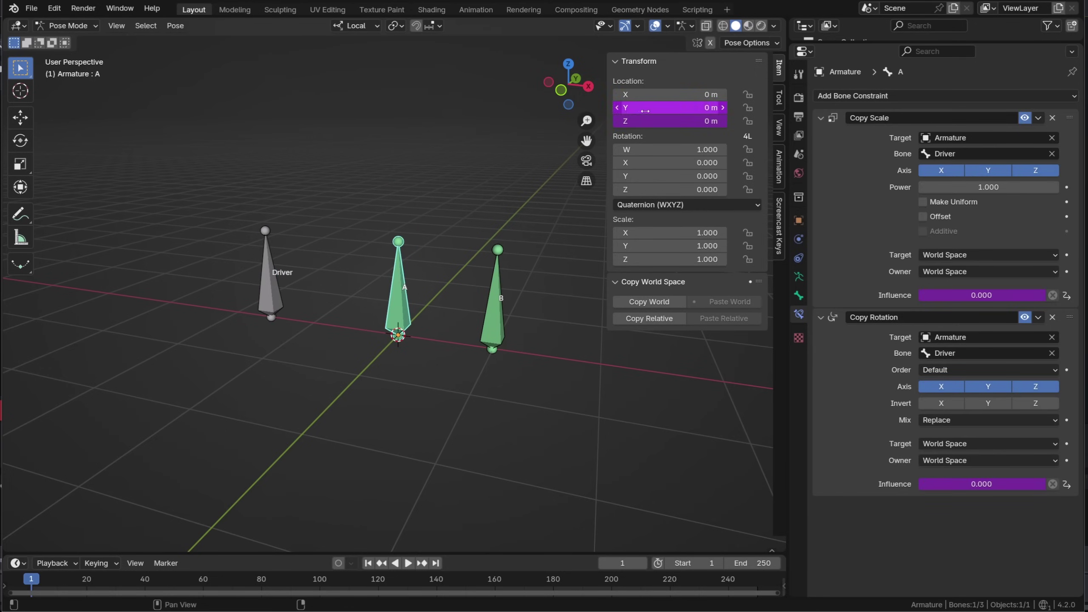
{"action": "left_click", "coordinate": [505, 340]}
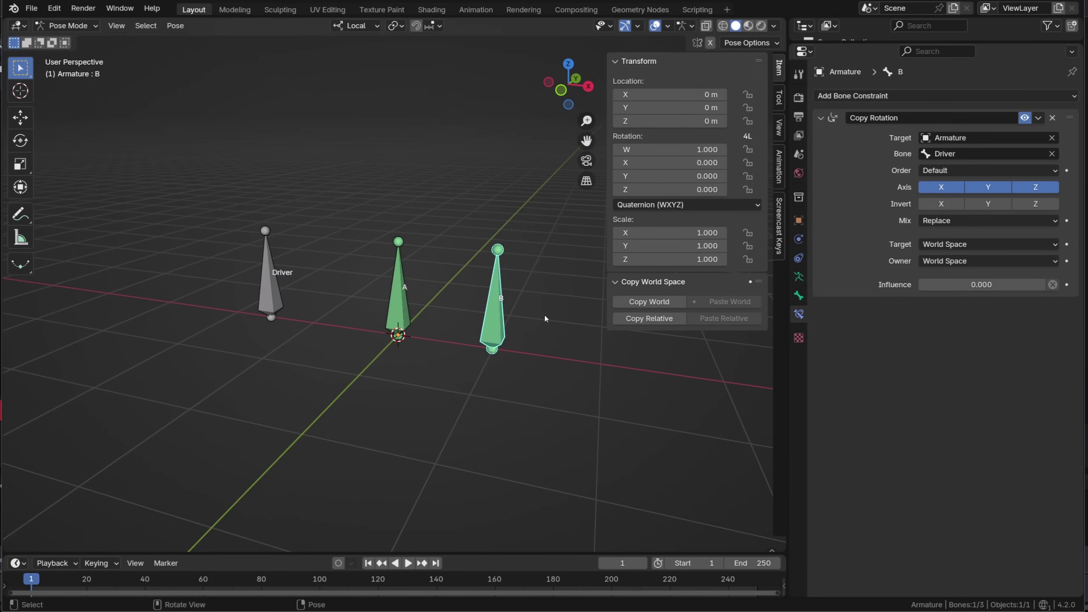
{"action": "left_click", "coordinate": [392, 284], "text": "shift"}
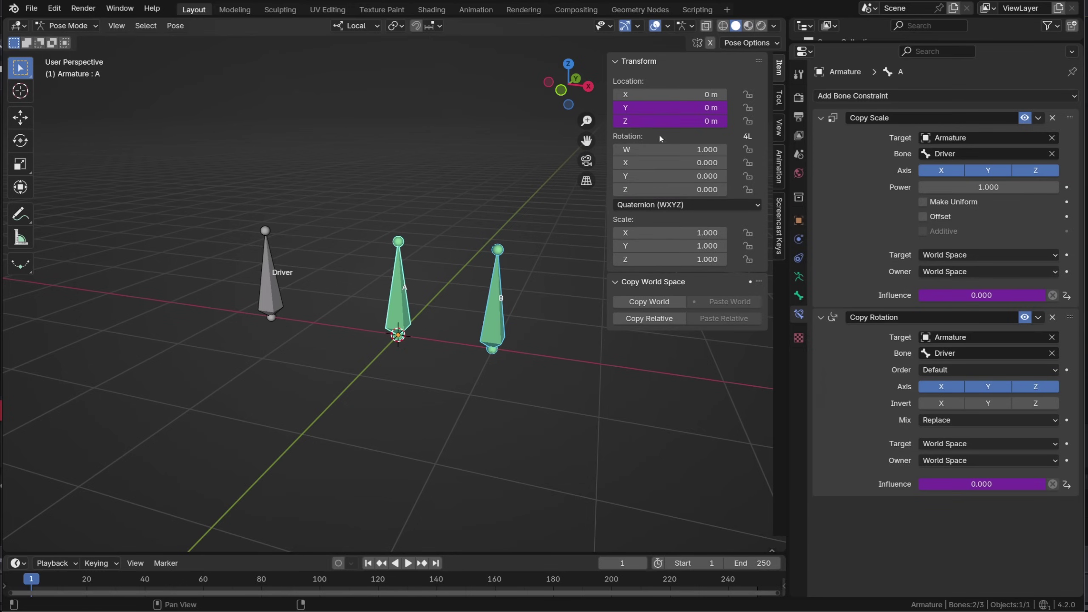
{"action": "right_click", "coordinate": [668, 120]}
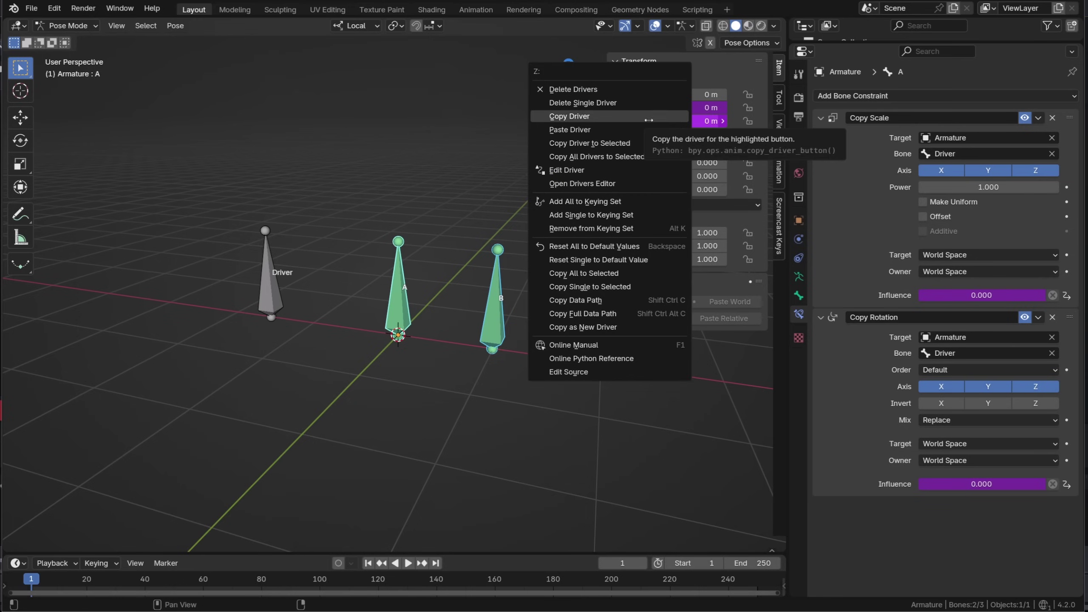
{"action": "left_click", "coordinate": [631, 143]}
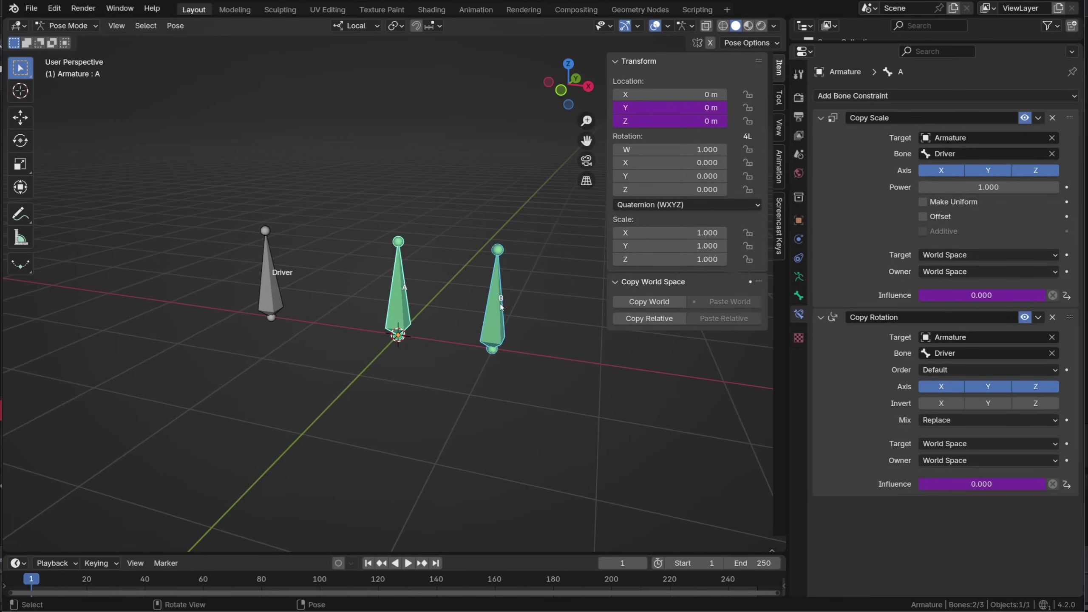
{"action": "left_click", "coordinate": [496, 300]}
{"action": "right_click", "coordinate": [655, 121]}
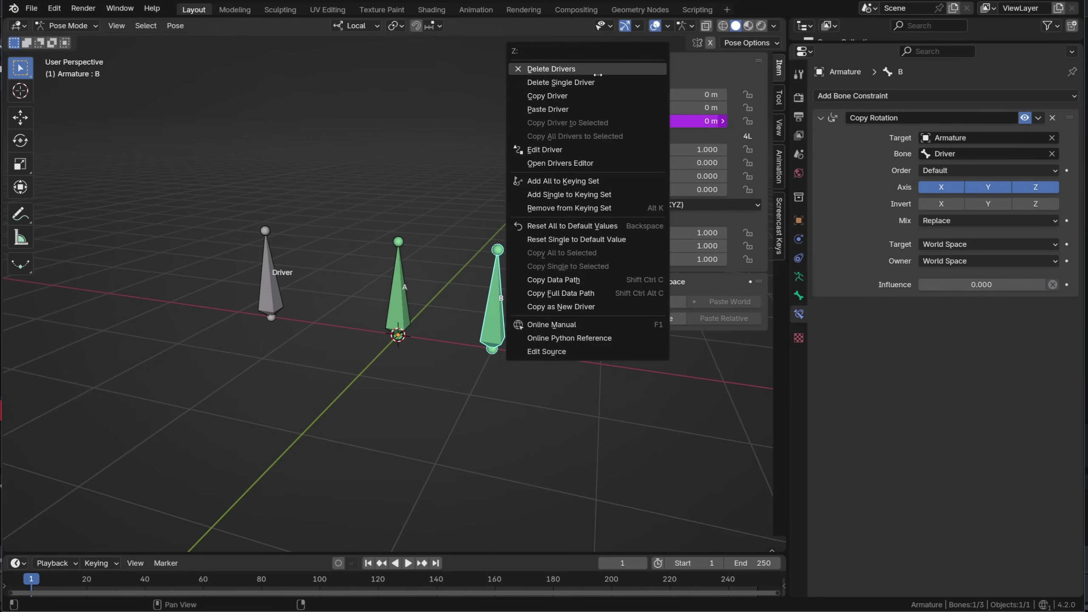
{"action": "left_click", "coordinate": [533, 66]}
- Copy all of bone A's drivers onto bone B and select B to check its Y and Z drivers
{"action": "left_click", "coordinate": [403, 299], "text": "shift"}
{"action": "right_click", "coordinate": [655, 120]}
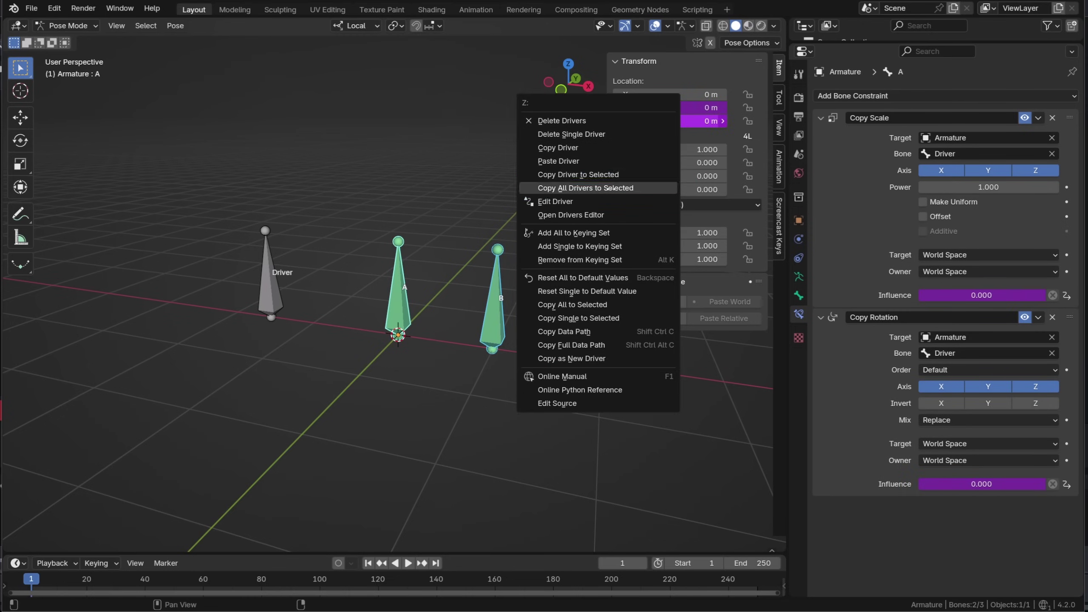
{"action": "left_click", "coordinate": [614, 188]}
{"action": "left_click", "coordinate": [485, 305]}
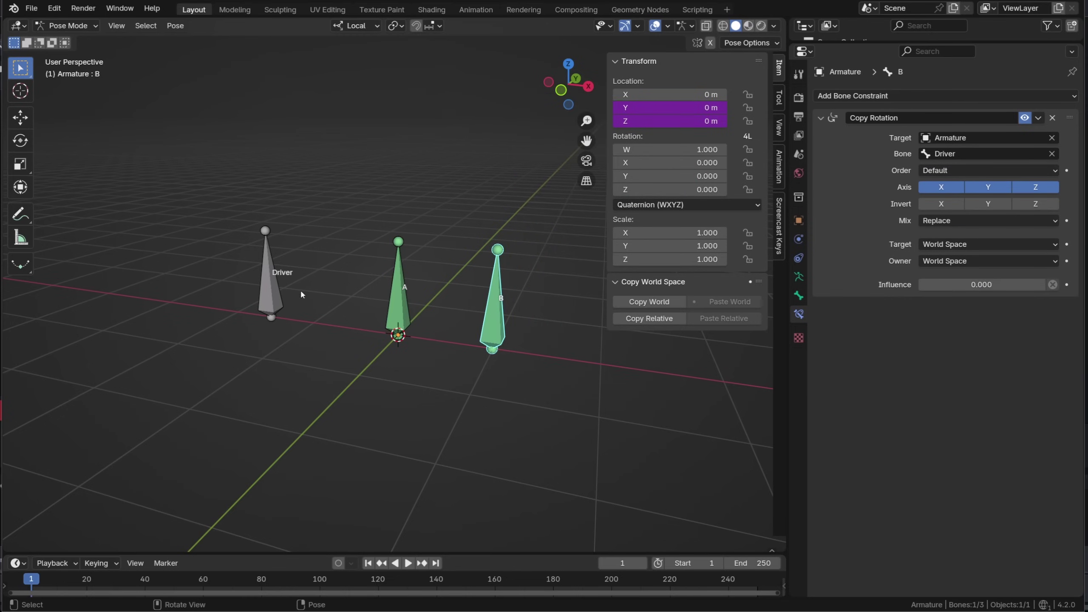
- Rotate the Driver bone on local X and scale it down, then clear its location, rotation and scale
{"action": "left_click", "coordinate": [263, 312]}
{"action": "key", "text": "g"}
{"action": "key", "text": "y"}
{"action": "key", "text": "Escape"}
{"action": "key", "text": "g"}
{"action": "key", "text": "y"}
{"action": "key", "text": "y"}
{"action": "key", "text": "Escape"}
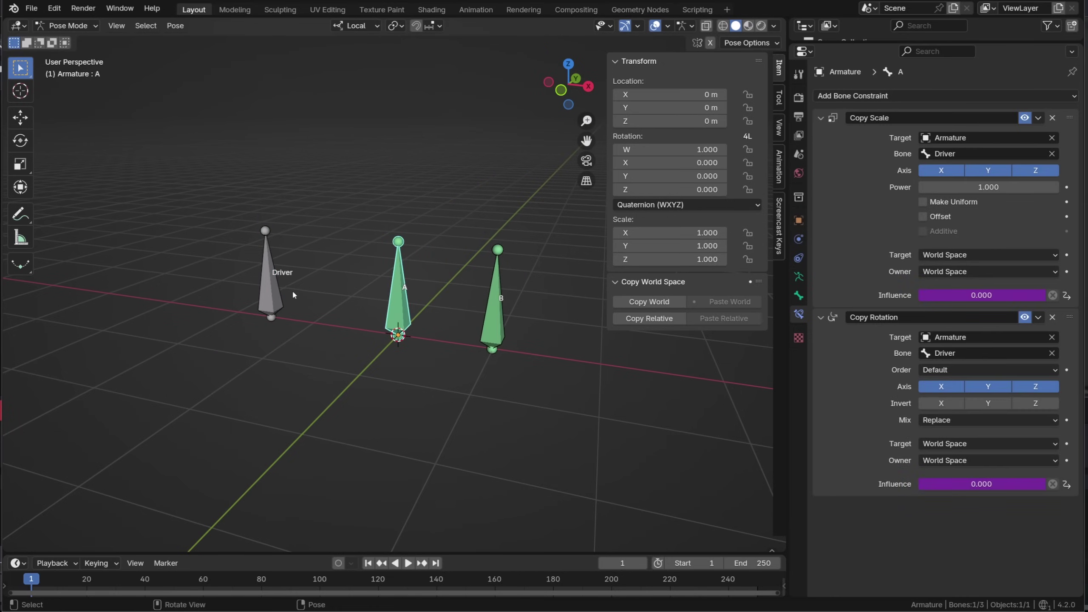
{"action": "key", "text": "r"}
{"action": "key", "text": "x"}
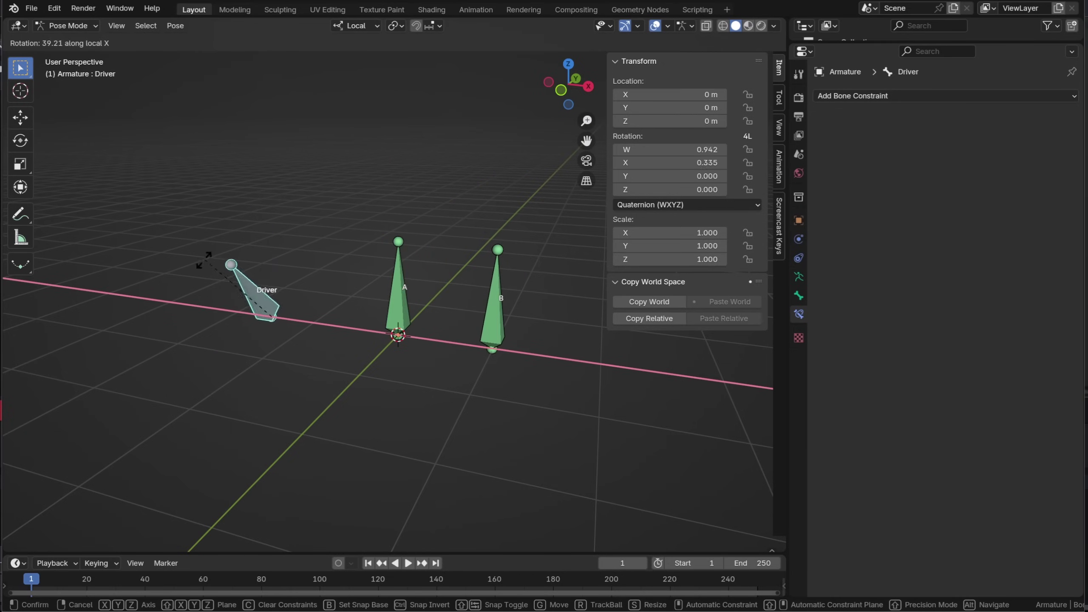
{"action": "left_click", "coordinate": [188, 316]}
{"action": "key", "text": "s"}
{"action": "key", "text": "Return"}
{"action": "key", "text": "g"}
{"action": "key", "text": "z"}
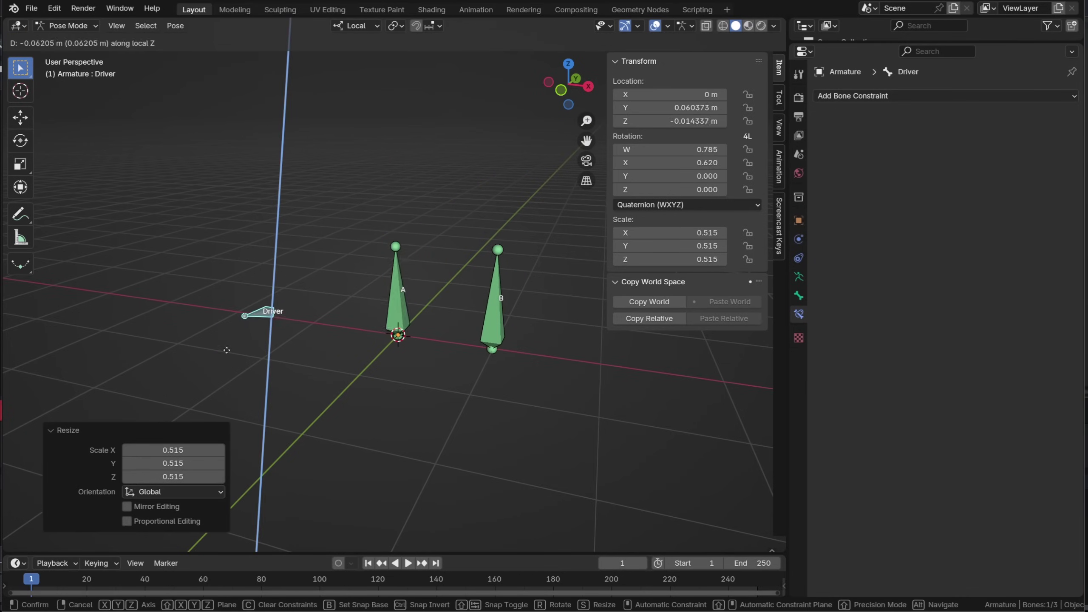
{"action": "key", "text": "Escape"}
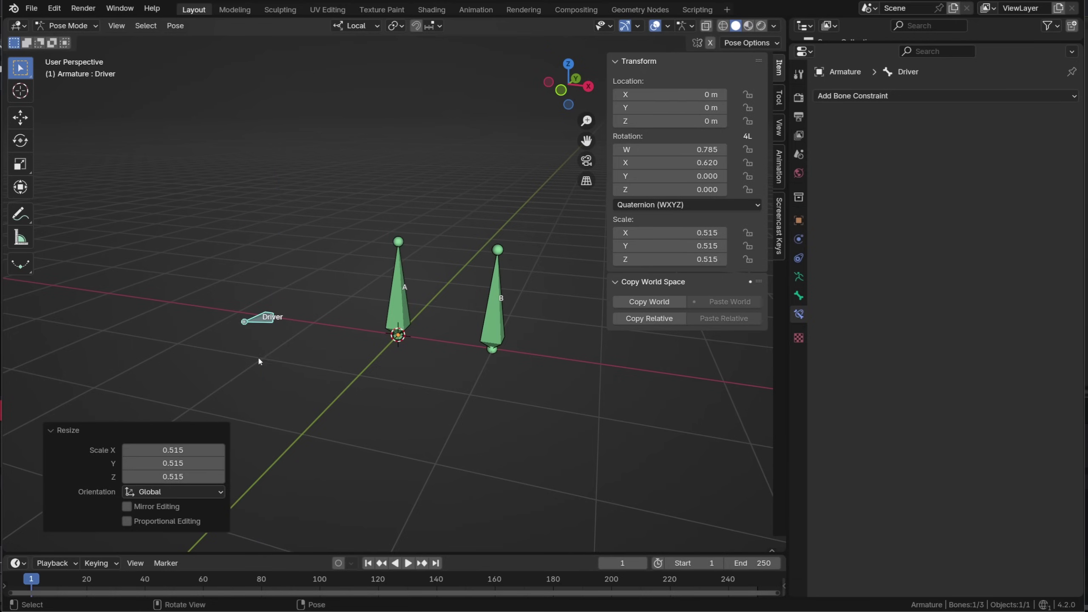
{"action": "key", "text": "alt+g"}
{"action": "key", "text": "alt+r"}
{"action": "key", "text": "alt+s"}
- Copy the driver on bone A's Copy Rotation influence to bone B
{"action": "left_click", "coordinate": [402, 324]}
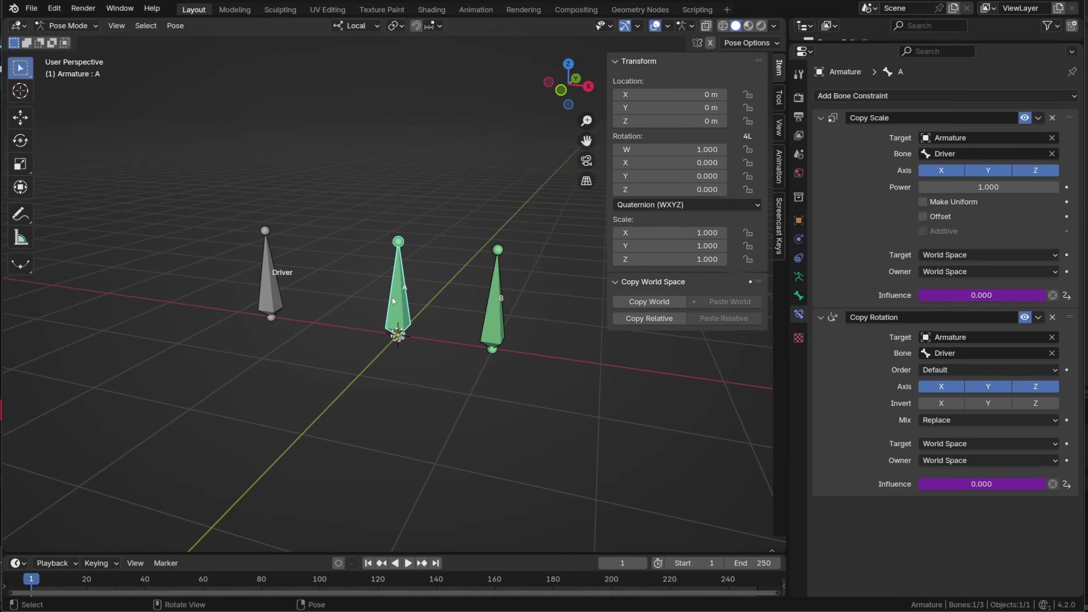
{"action": "left_click", "coordinate": [499, 338]}
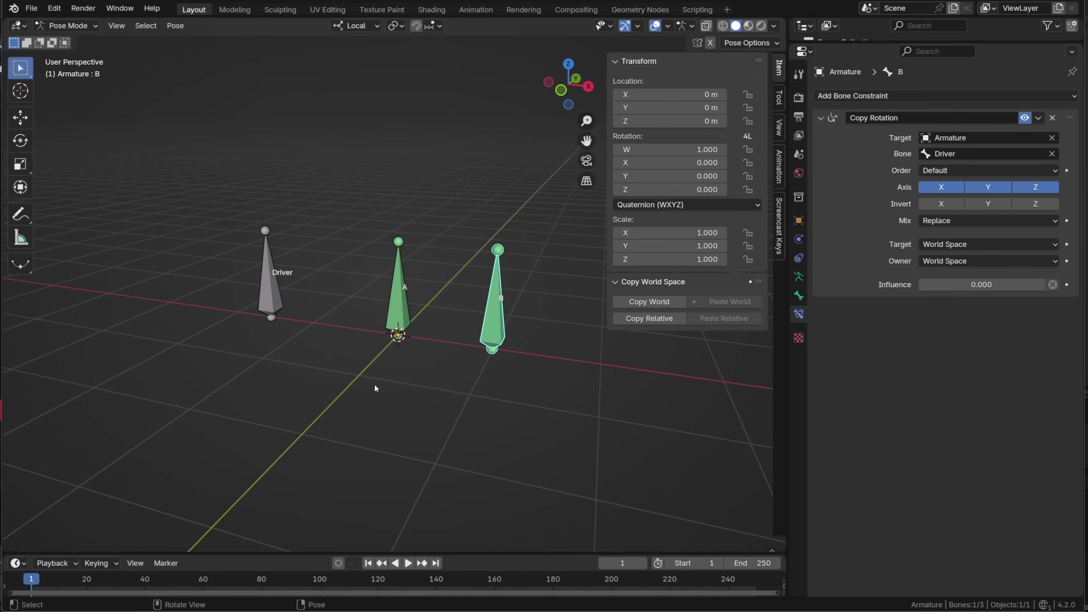
{"action": "left_click", "coordinate": [400, 317], "text": "shift"}
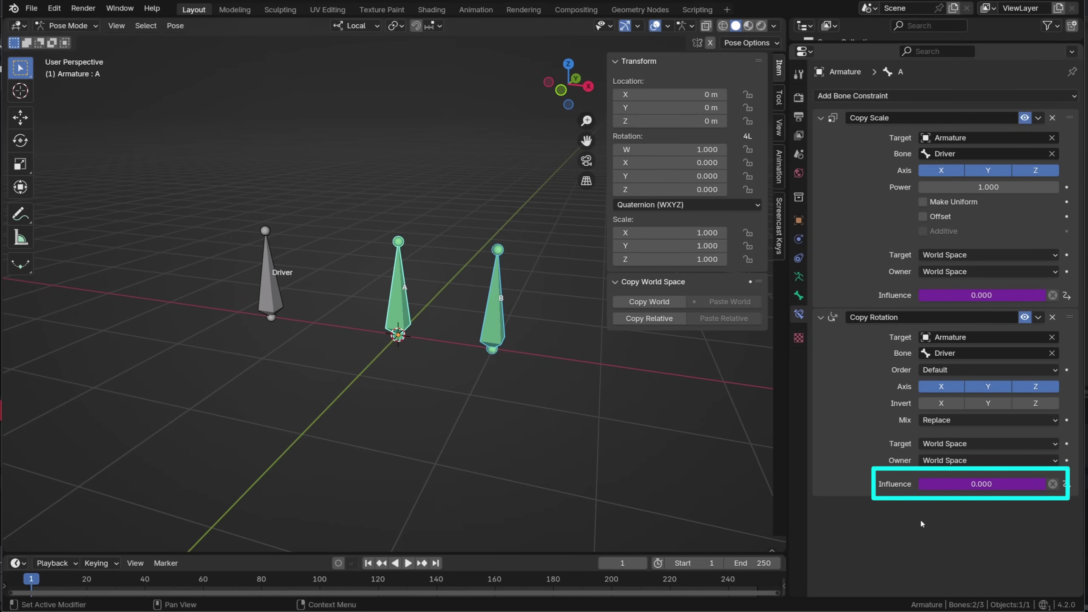
{"action": "right_click", "coordinate": [937, 483]}
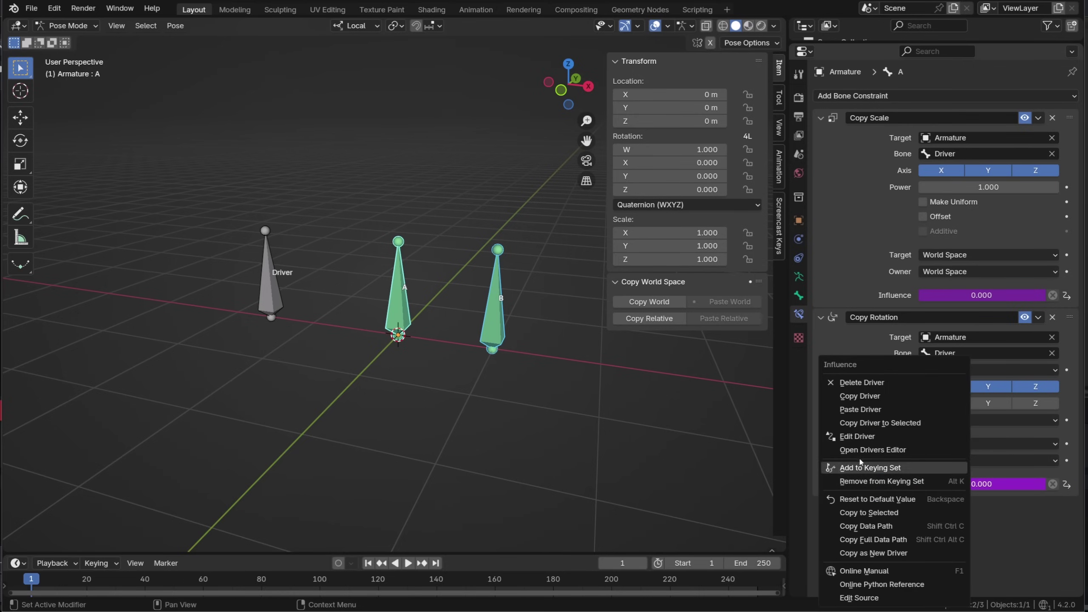
{"action": "left_click", "coordinate": [893, 423]}
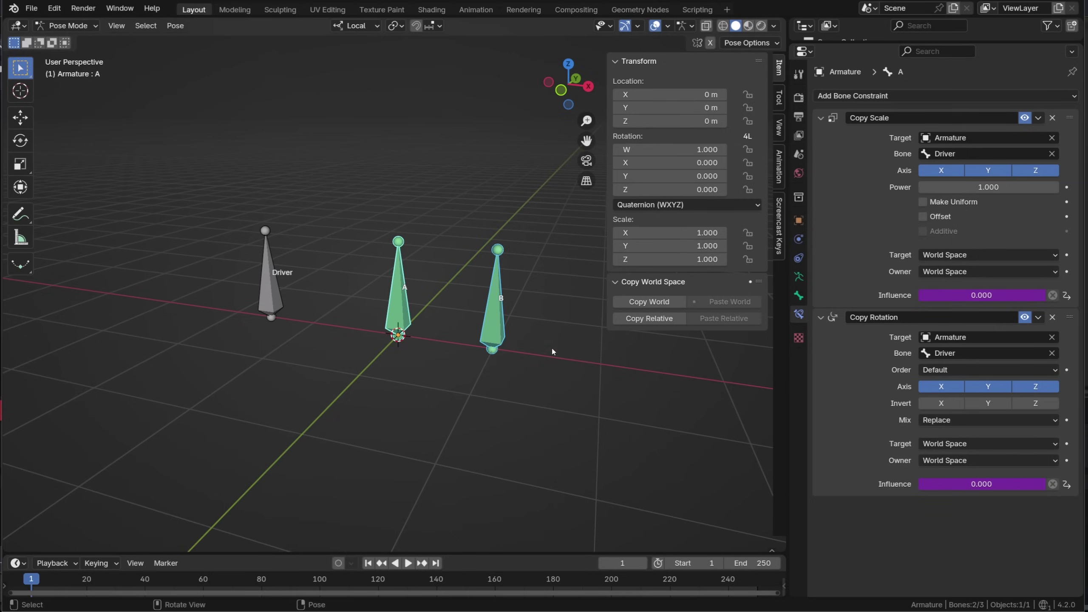
{"action": "left_click", "coordinate": [497, 300]}
- Rotate Driver on local X and move it on local Z to test A and B, then undo to rest
{"action": "left_click", "coordinate": [277, 285]}
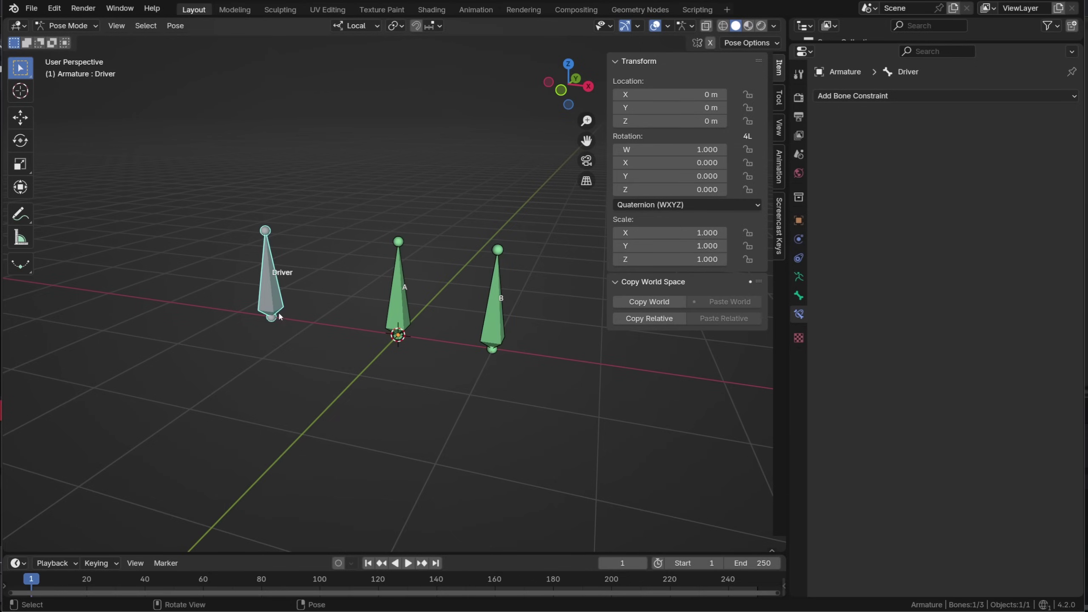
{"action": "key", "text": "r"}
{"action": "key", "text": "x"}
{"action": "left_click", "coordinate": [226, 287]}
{"action": "key", "text": "g"}
{"action": "key", "text": "z"}
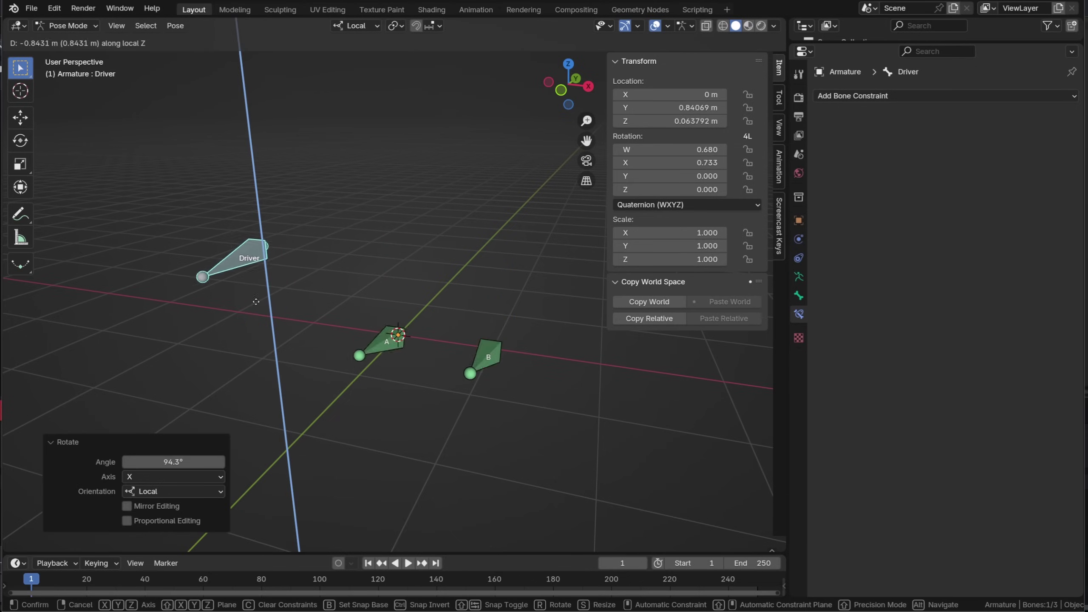
{"action": "left_click", "coordinate": [259, 288]}
{"action": "key", "text": "ctrl+z"}
{"action": "key", "text": "ctrl+z"}
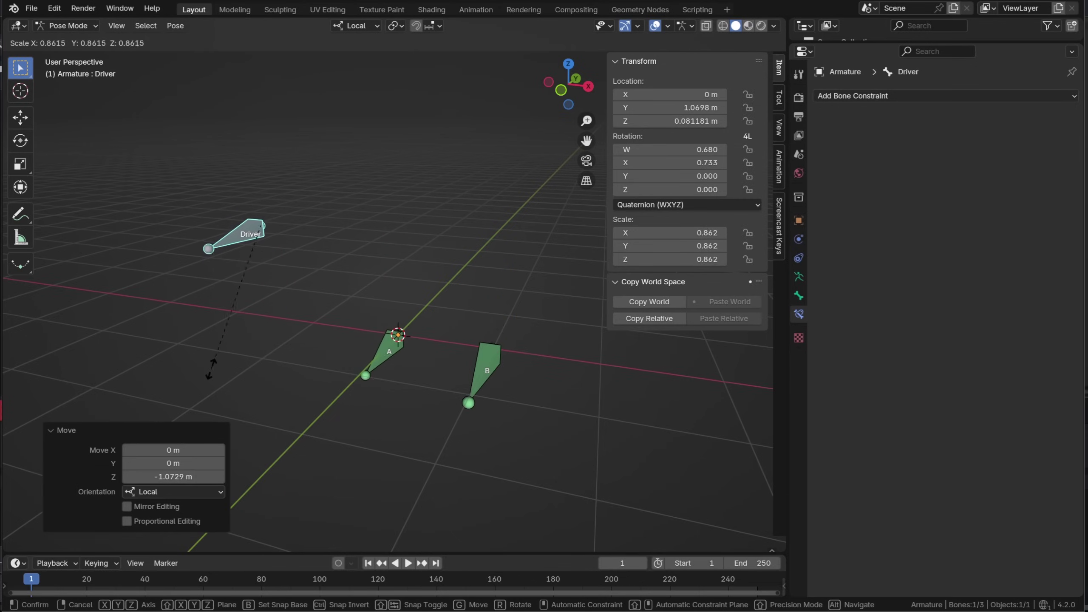
{"action": "key", "text": "ctrl+shift+z"}
{"action": "key", "text": "ctrl+shift+z"}
{"action": "key", "text": "ctrl+z"}
{"action": "key", "text": "ctrl+z"}
{"action": "key", "text": "ctrl+z"}
{"action": "key", "text": "ctrl+z"}
{"action": "key", "text": "ctrl+z"}
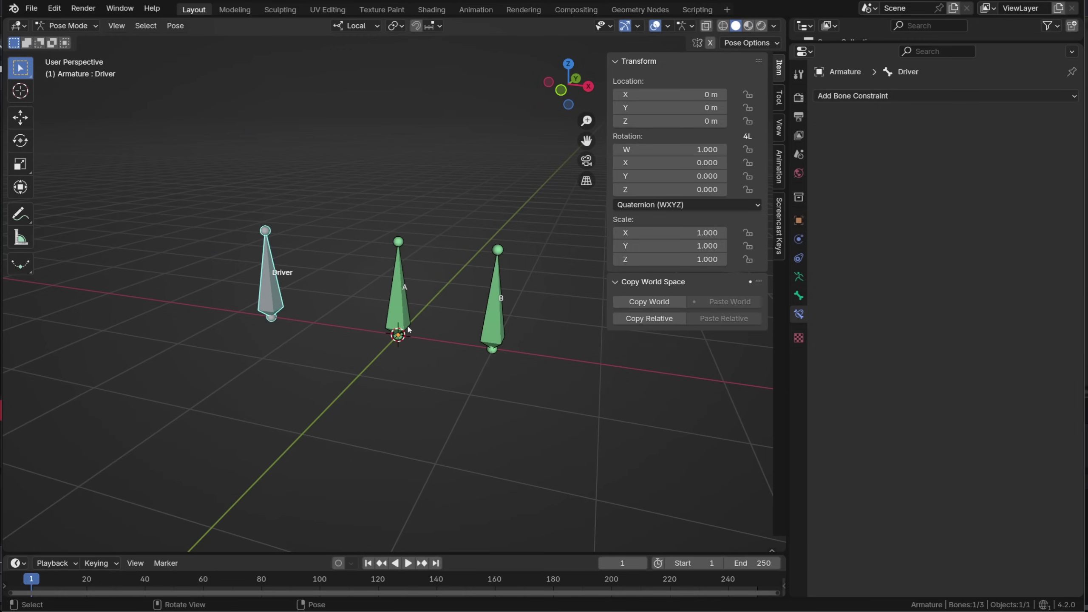
- Copy bone A's Copy Scale constraint and its influence driver to bone B
{"action": "left_click", "coordinate": [405, 316], "text": "shift"}
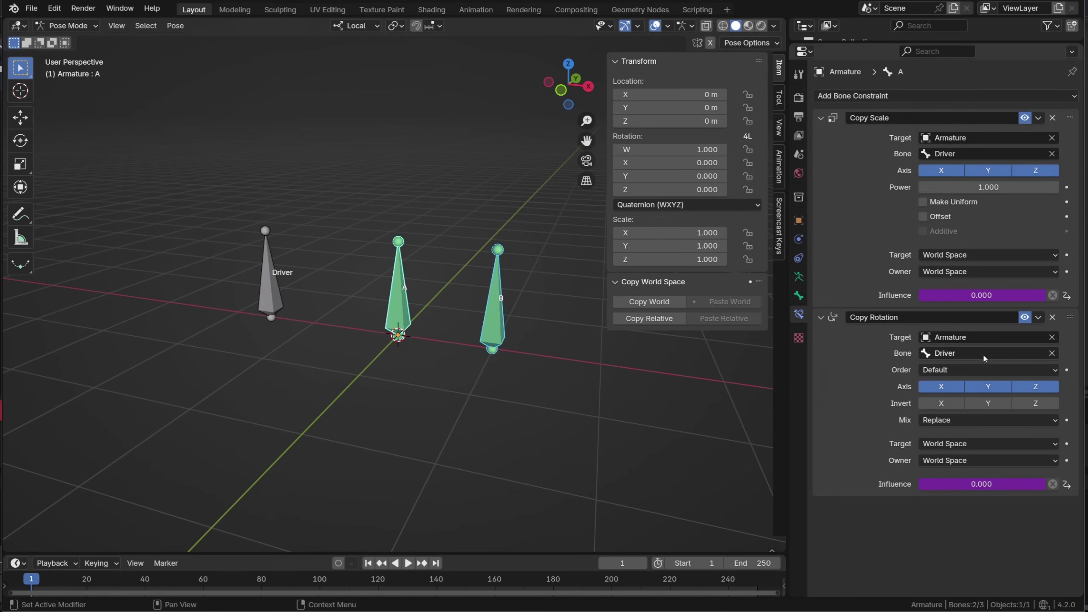
{"action": "left_click", "coordinate": [1038, 117]}
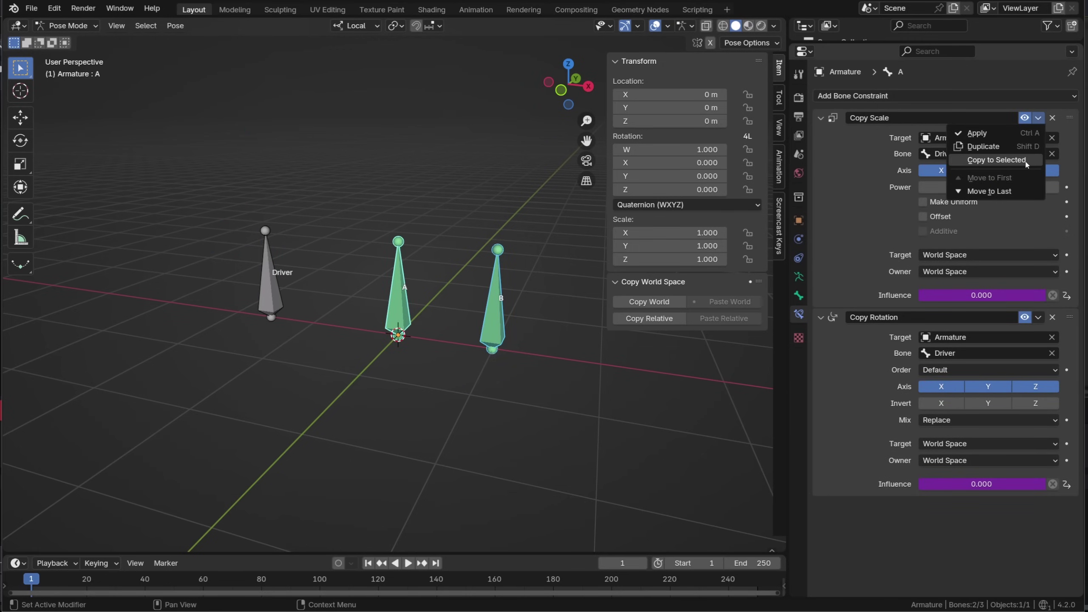
{"action": "left_click", "coordinate": [981, 157]}
{"action": "right_click", "coordinate": [957, 295]}
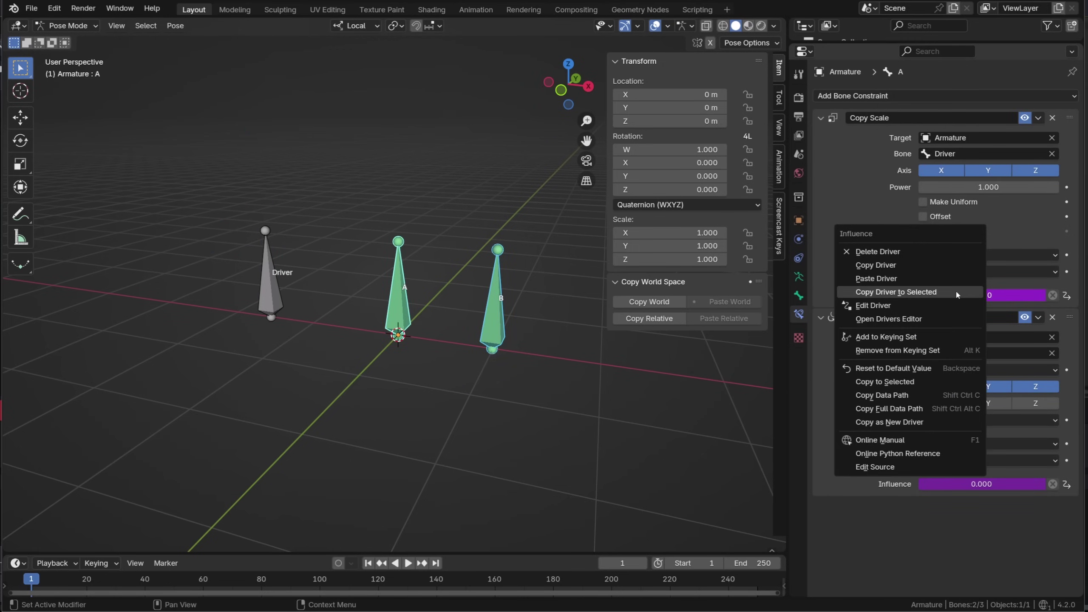
{"action": "left_click", "coordinate": [930, 294]}
- Rotate Driver on local X and move it on local Z, then clear its rotation and location
{"action": "left_click", "coordinate": [274, 295]}
{"action": "key", "text": "r"}
{"action": "key", "text": "x"}
{"action": "left_click", "coordinate": [210, 341]}
{"action": "key", "text": "g"}
{"action": "key", "text": "z"}
{"action": "left_click", "coordinate": [240, 364]}
{"action": "key", "text": "s"}
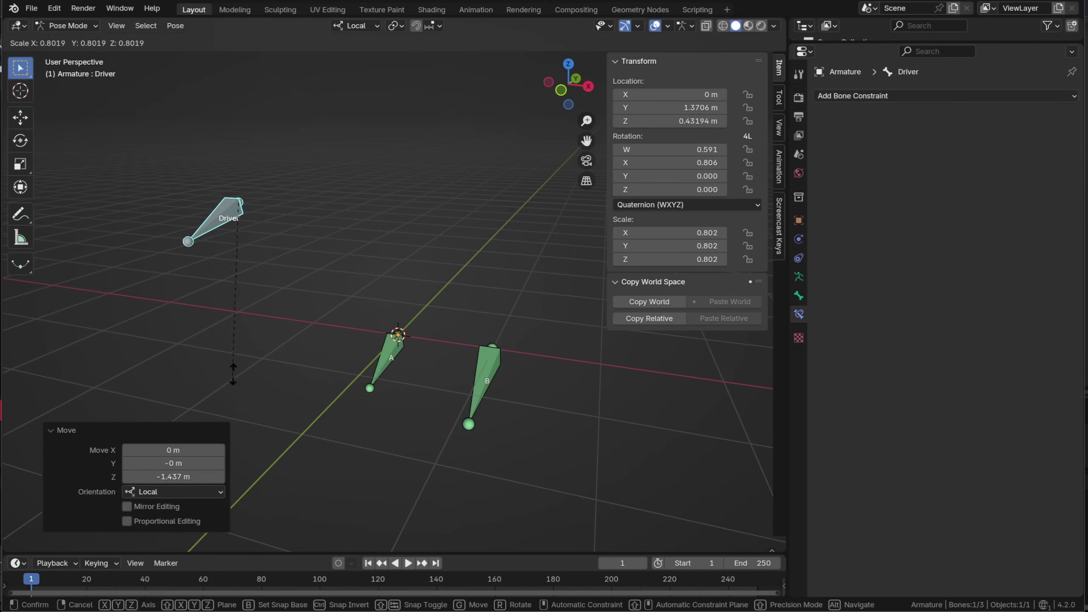
{"action": "key", "text": "Escape"}
{"action": "key", "text": "alt+g"}
{"action": "key", "text": "alt+r"}
- Move Driver on local Z and Y, rotate and scale it, clear all transforms, then make B active
{"action": "key", "text": "g"}
{"action": "key", "text": "z"}
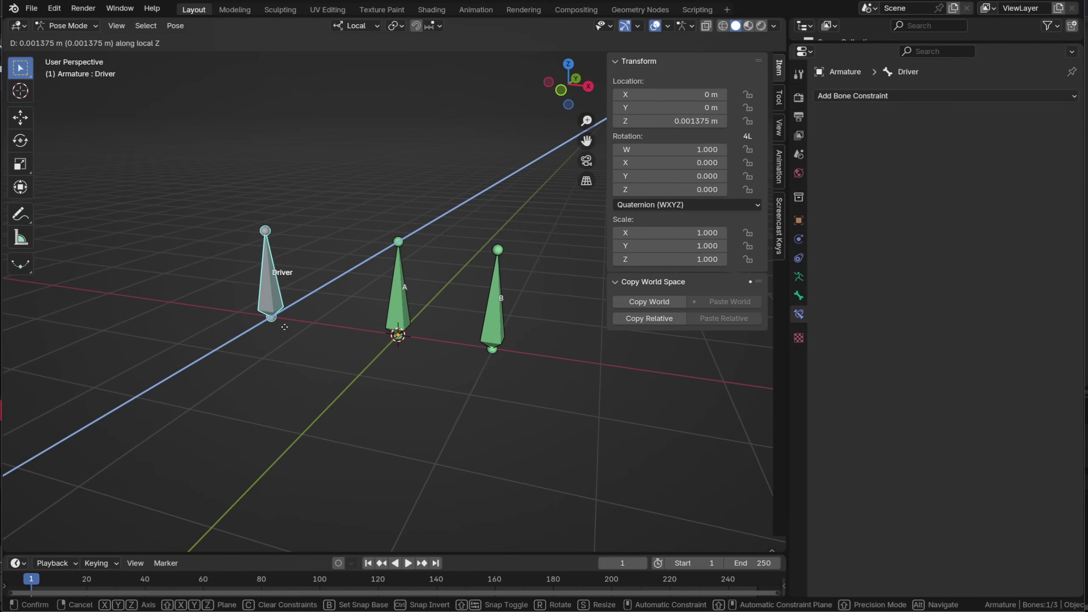
{"action": "left_click", "coordinate": [280, 245]}
{"action": "key", "text": "g"}
{"action": "key", "text": "y"}
{"action": "left_click", "coordinate": [278, 193]}
{"action": "key", "text": "r"}
{"action": "key", "text": "x"}
{"action": "left_click", "coordinate": [227, 240]}
{"action": "key", "text": "s"}
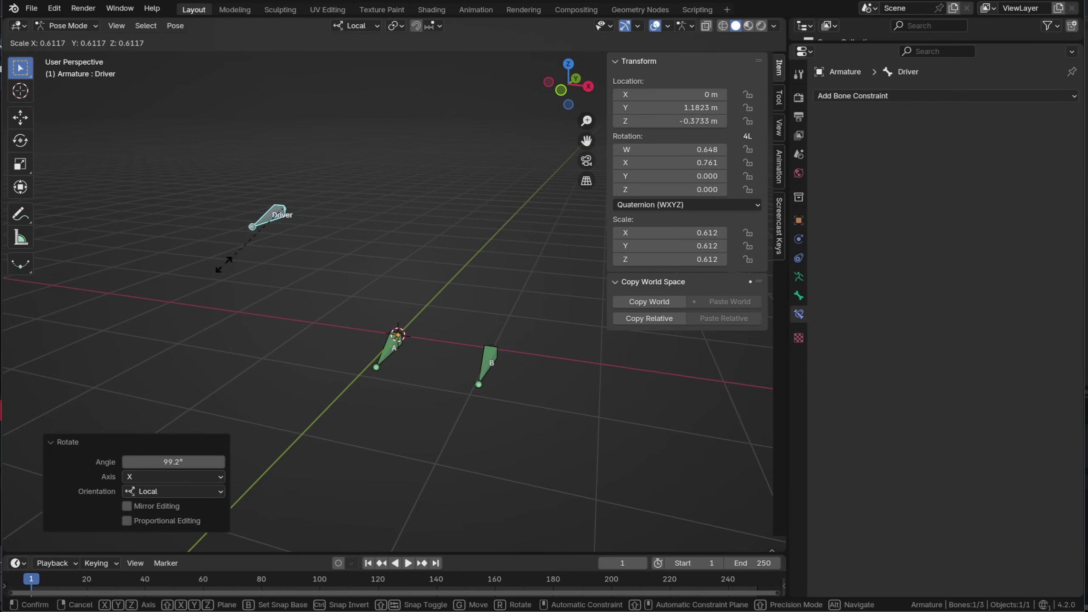
{"action": "left_click", "coordinate": [214, 274]}
{"action": "key", "text": "alt+r"}
{"action": "key", "text": "alt+g"}
{"action": "key", "text": "alt+s"}
{"action": "left_click", "coordinate": [493, 313]}
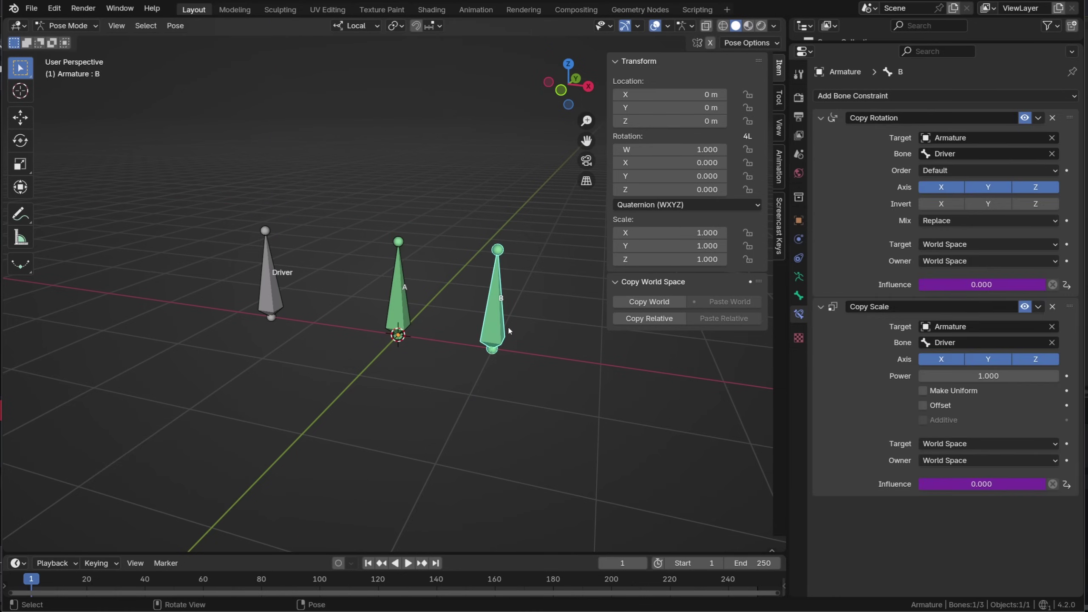
- Delete the driver on B's Copy Scale influence, leave its name unchanged, then show bone A's influence options
{"action": "right_click", "coordinate": [975, 484]}
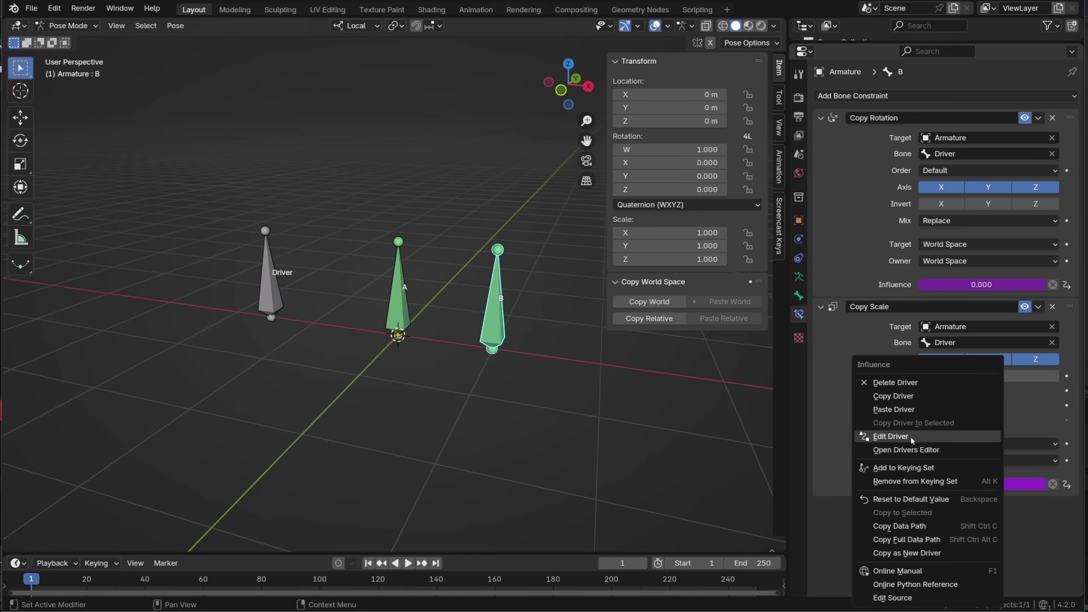
{"action": "left_click", "coordinate": [894, 382]}
{"action": "double_click", "coordinate": [915, 307]}
{"action": "key", "text": "Return"}
{"action": "left_click", "coordinate": [401, 299], "text": "shift"}
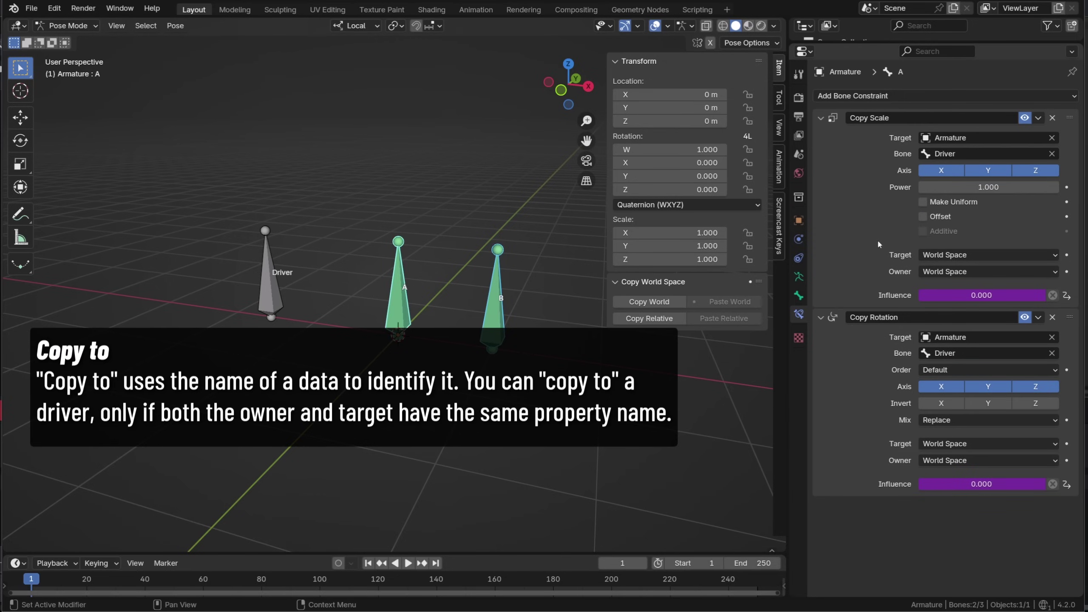
{"action": "right_click", "coordinate": [937, 296]}
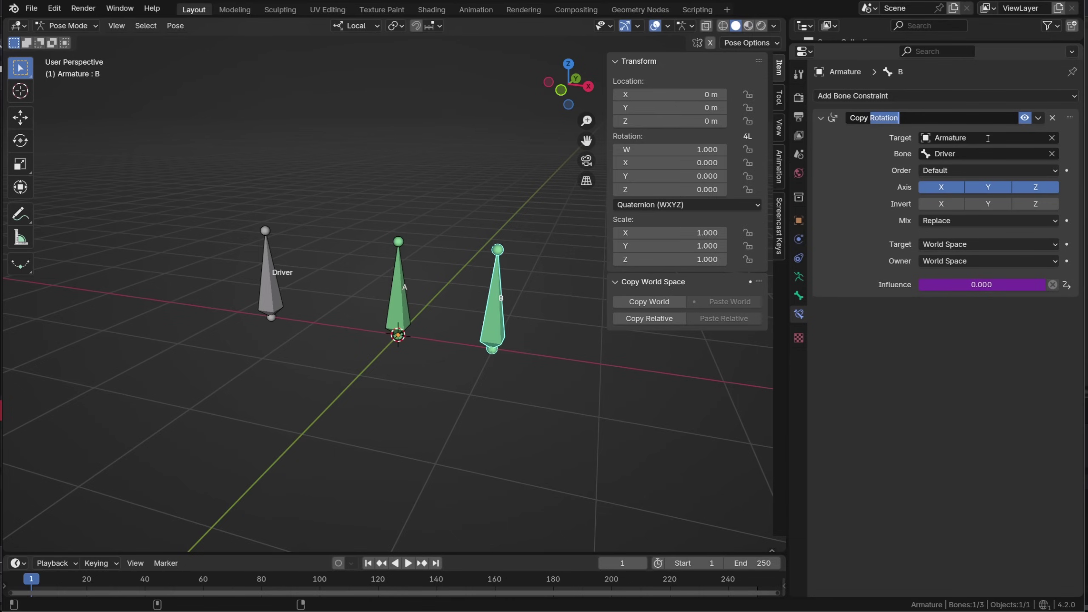
- Type 'Sc' to name B's constraint Copy Scale, then delete bone A's Copy Rotation constraint
{"action": "type", "text": "Scale"}
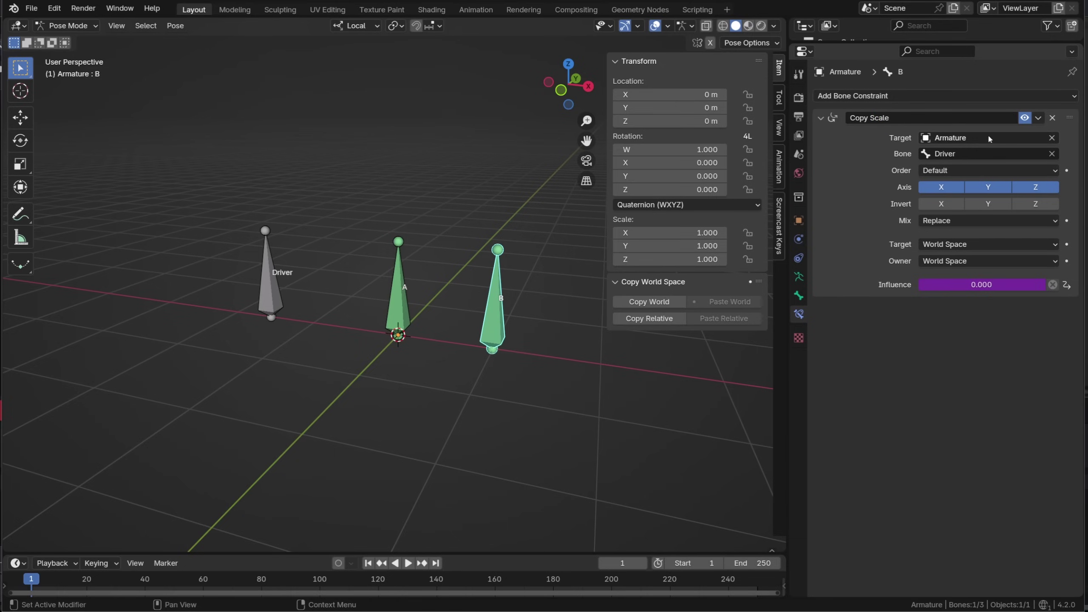
{"action": "left_click", "coordinate": [394, 300]}
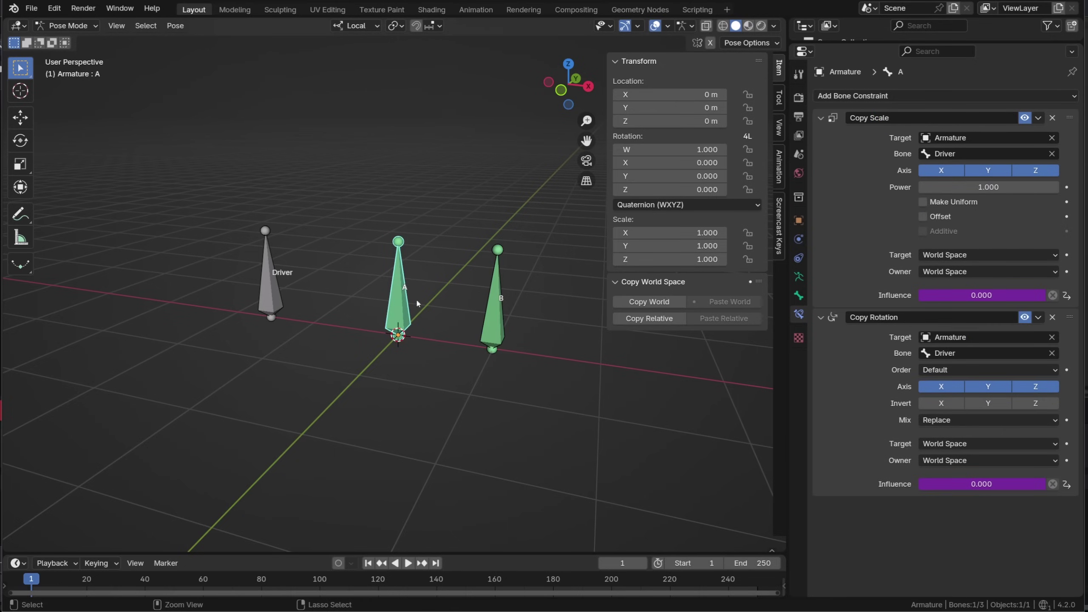
{"action": "left_click", "coordinate": [1052, 317]}
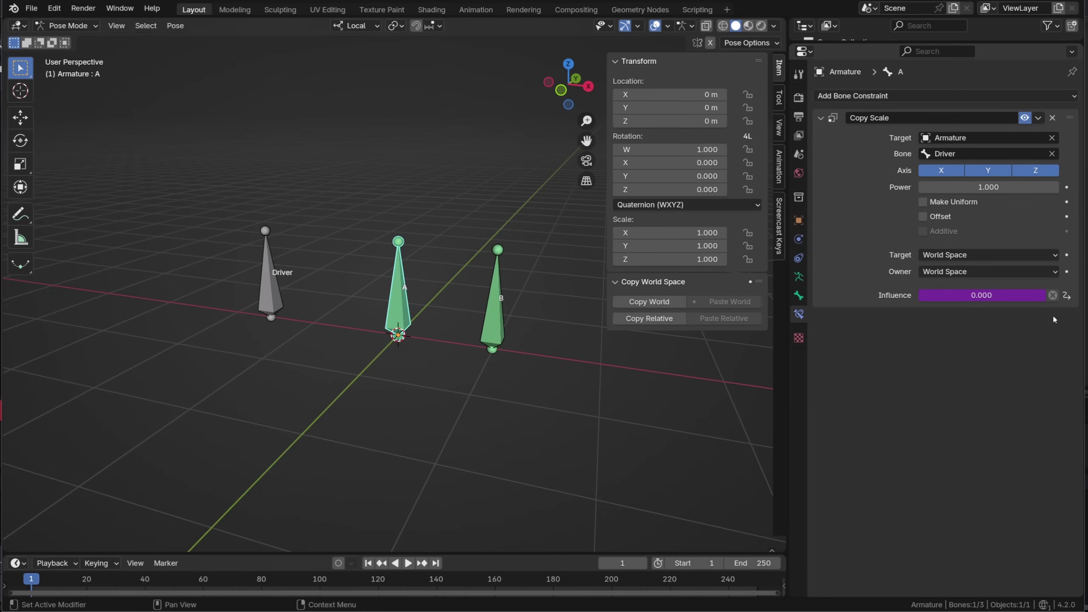
- Copy bone A's Copy Scale influence driver onto bone B
{"action": "left_click", "coordinate": [496, 326]}
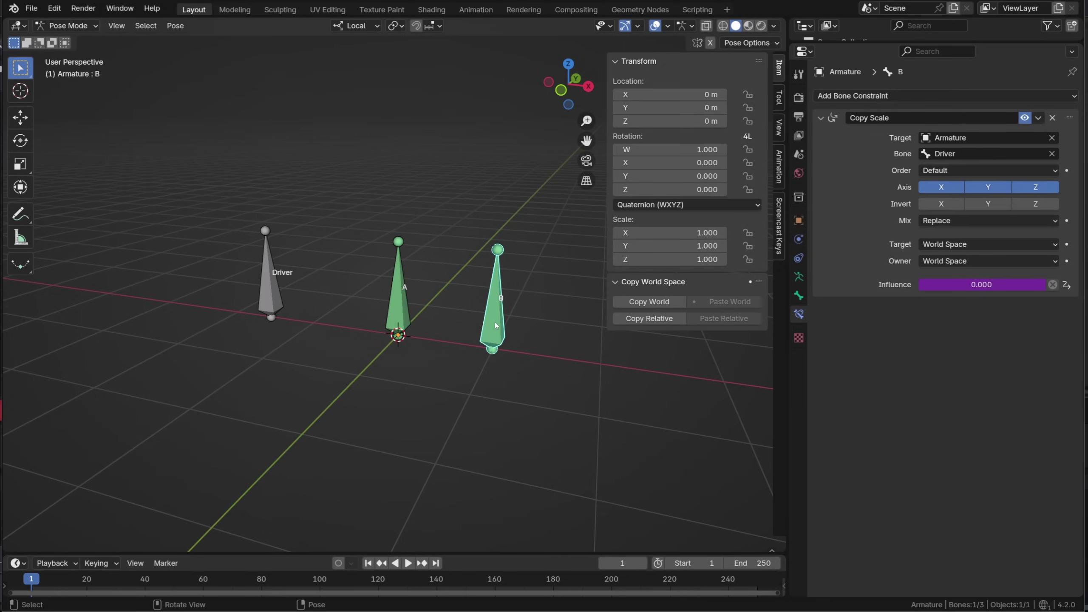
{"action": "left_click", "coordinate": [399, 313], "text": "shift"}
{"action": "right_click", "coordinate": [966, 295]}
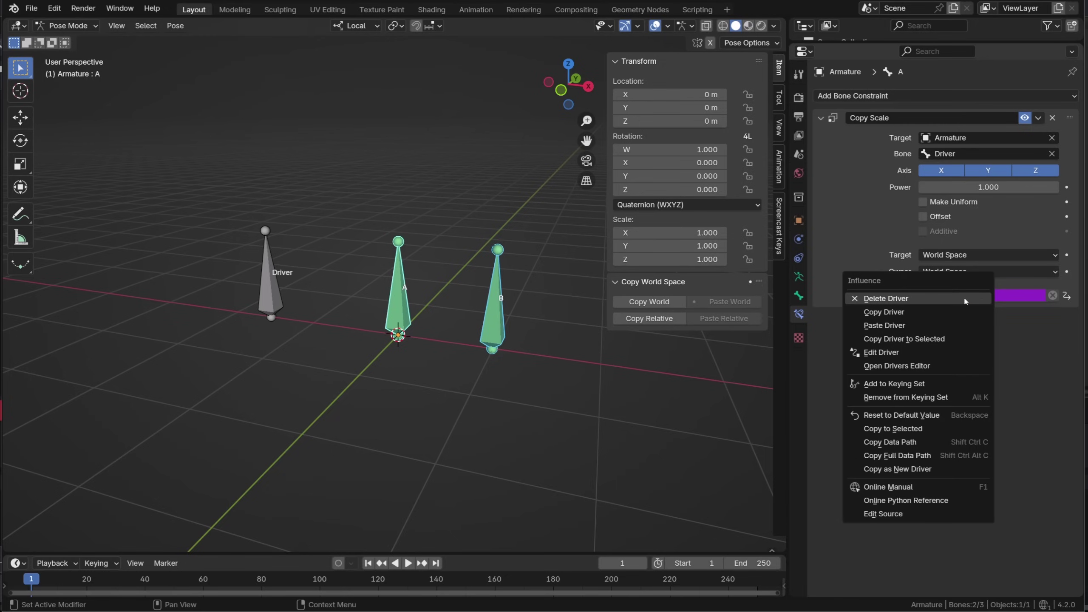
{"action": "left_click", "coordinate": [922, 339]}
{"action": "left_click", "coordinate": [494, 313]}
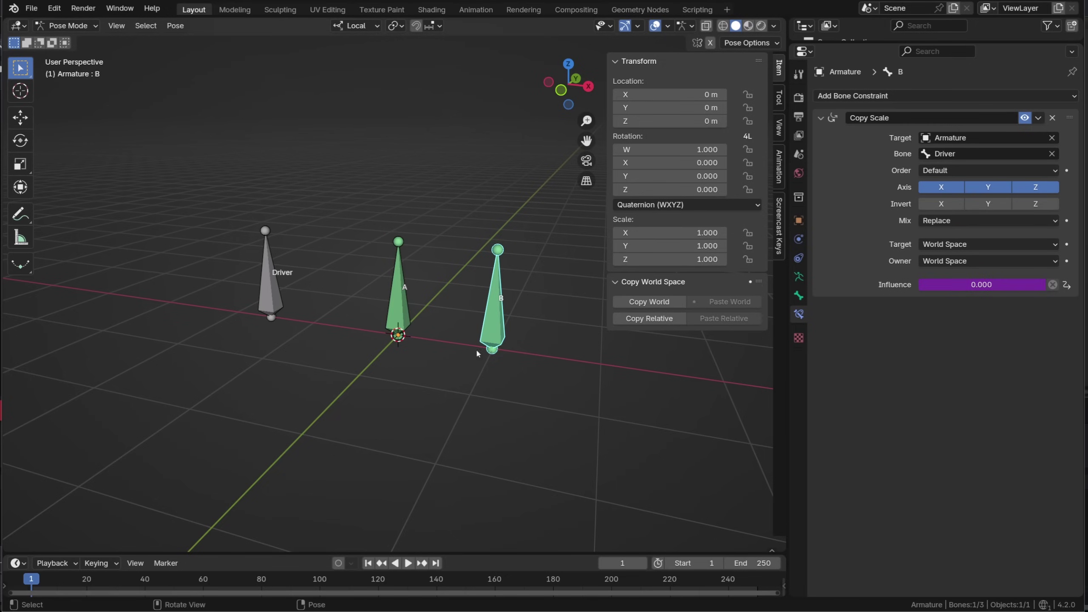
- Move the Driver bone along local Y, then begin rotating it around local X
{"action": "left_click", "coordinate": [283, 284]}
{"action": "key", "text": "g"}
{"action": "key", "text": "y"}
{"action": "key", "text": "Escape"}
{"action": "key", "text": "g"}
{"action": "key", "text": "y"}
{"action": "left_click", "coordinate": [274, 214]}
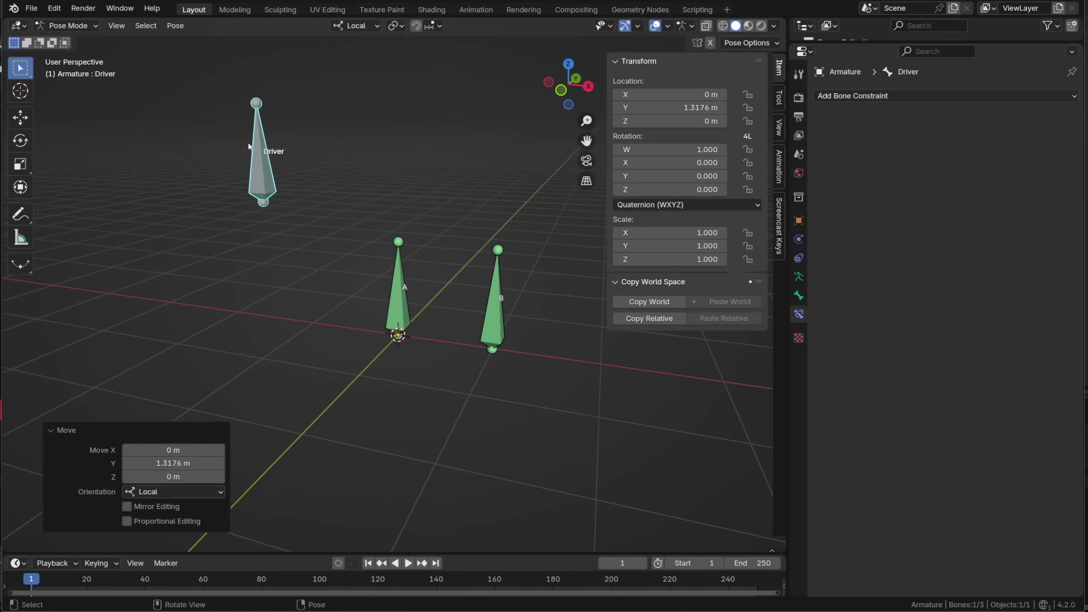
{"action": "key", "text": "r"}
{"action": "key", "text": "x"}
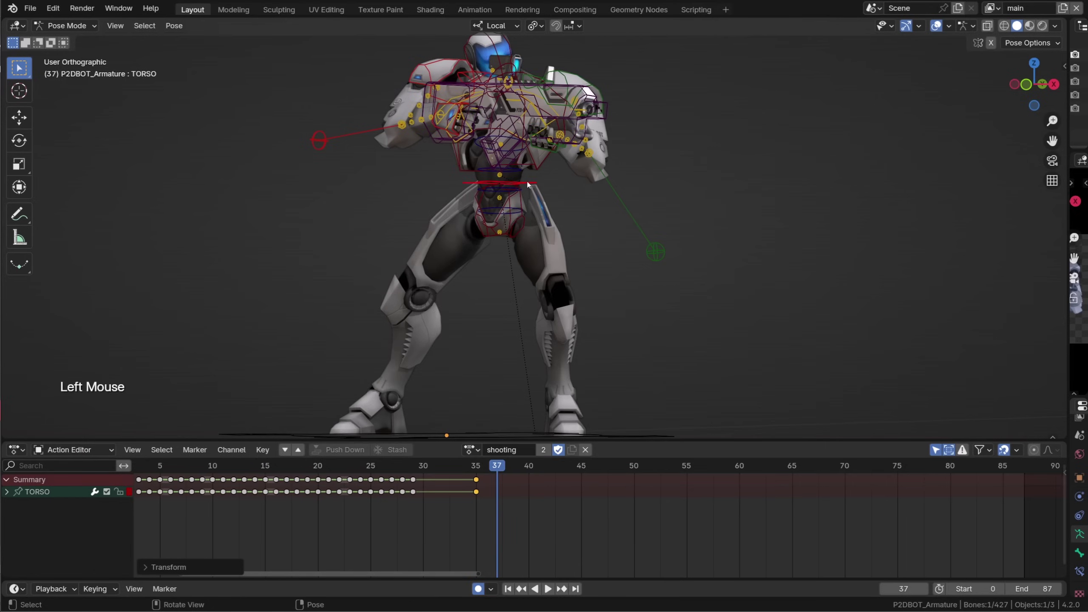
- Key TORSO at frame 37 and expand its channel into location, rotation and scale curves
{"action": "key", "text": "i"}
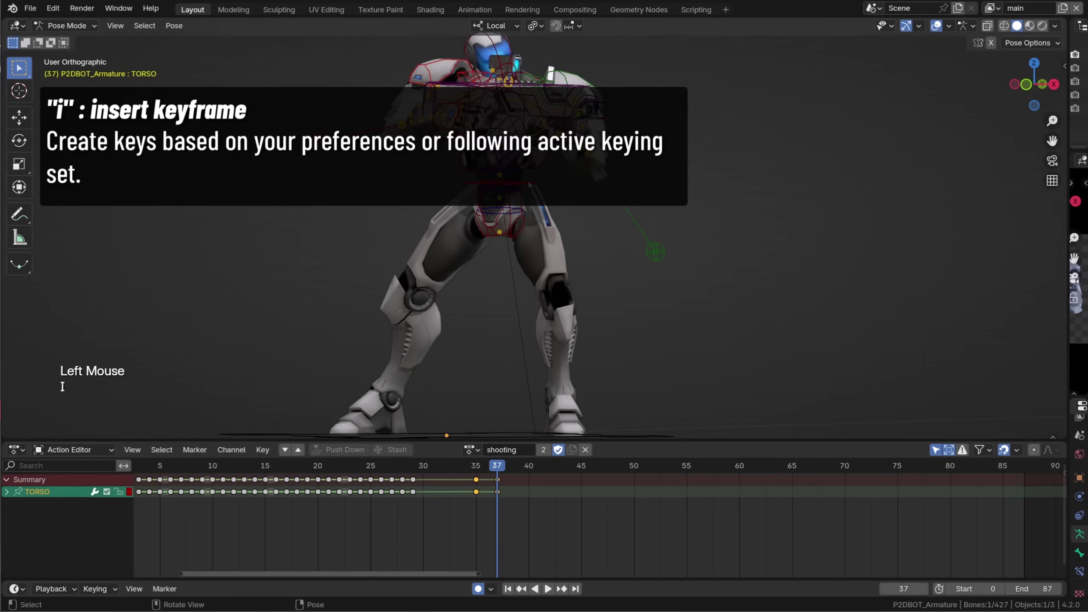
{"action": "left_click", "coordinate": [6, 491]}
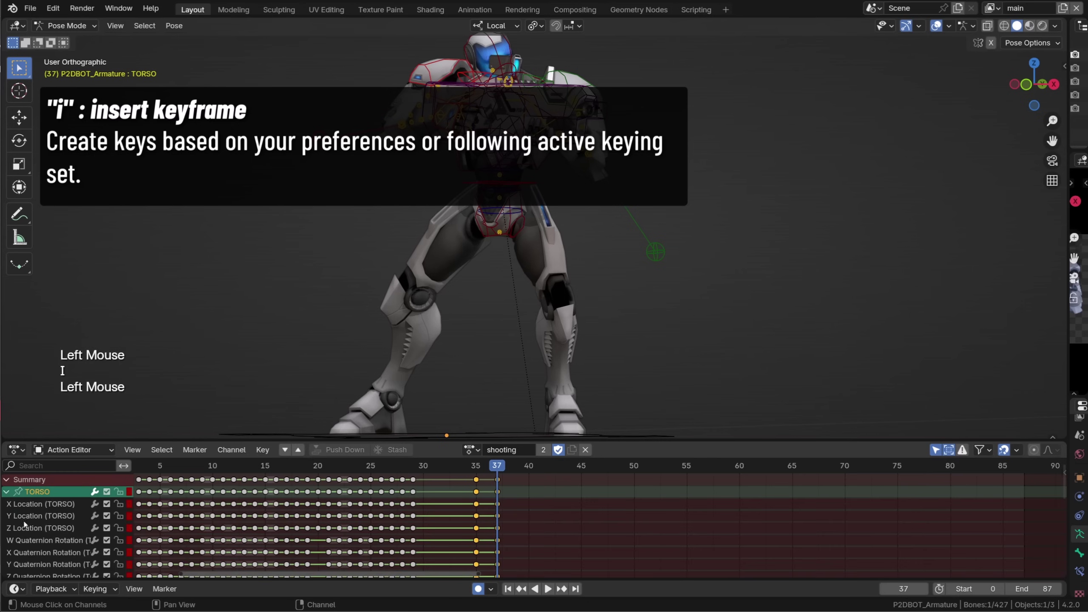
{"action": "middle_click_drag", "start_coordinate": [509, 556], "coordinate": [508, 526]}
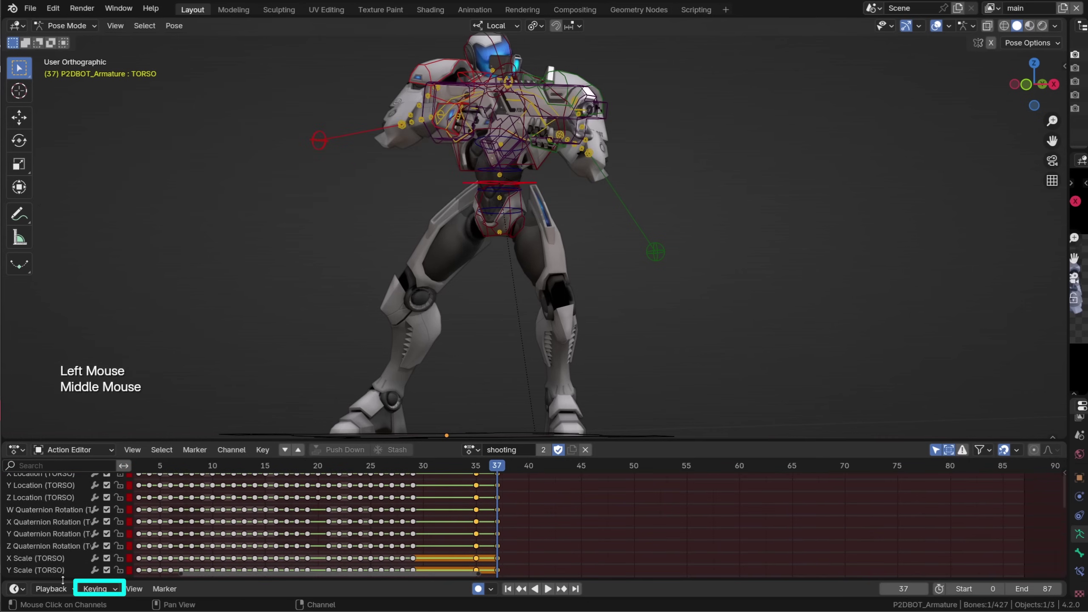
{"action": "left_click", "coordinate": [95, 589]}
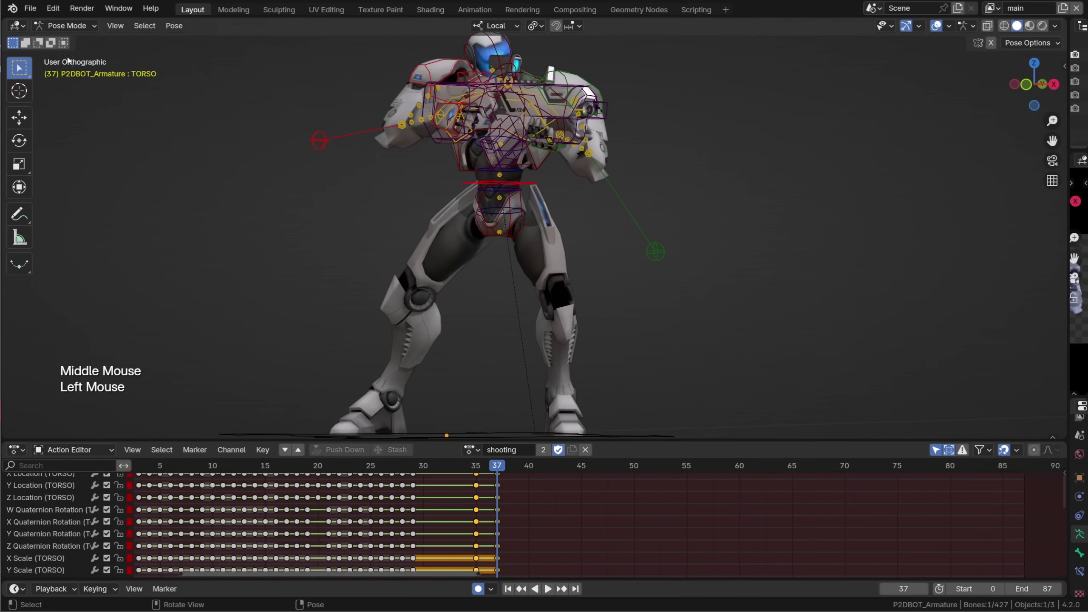
- In Animation preferences, set Default Key Channels to Rotation Mode only
{"action": "left_click", "coordinate": [52, 8]}
{"action": "left_click", "coordinate": [72, 194]}
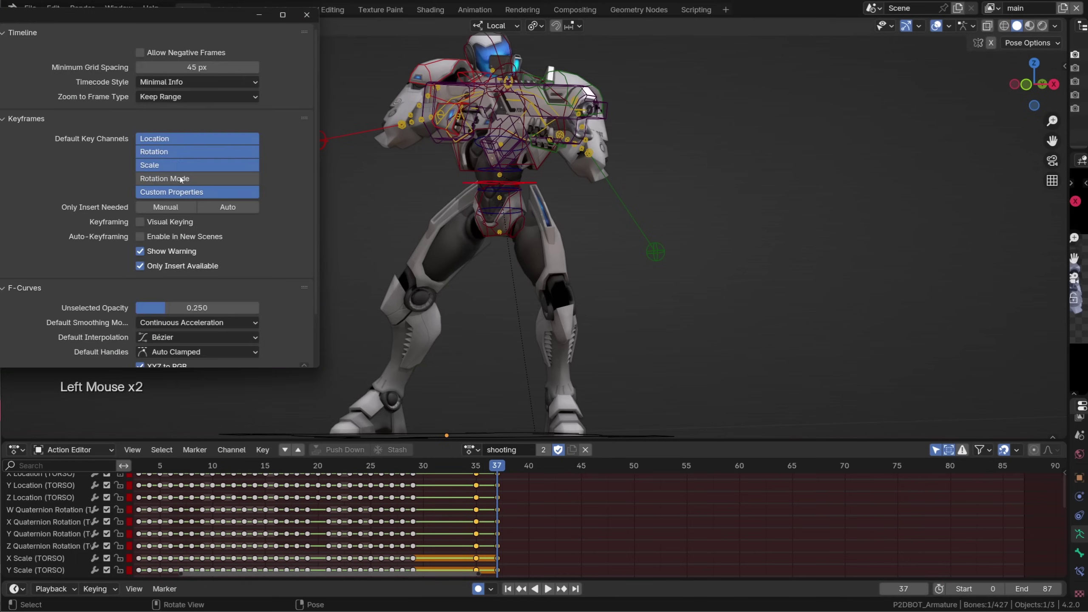
{"action": "left_click_drag", "start_coordinate": [138, 21], "coordinate": [407, 57]}
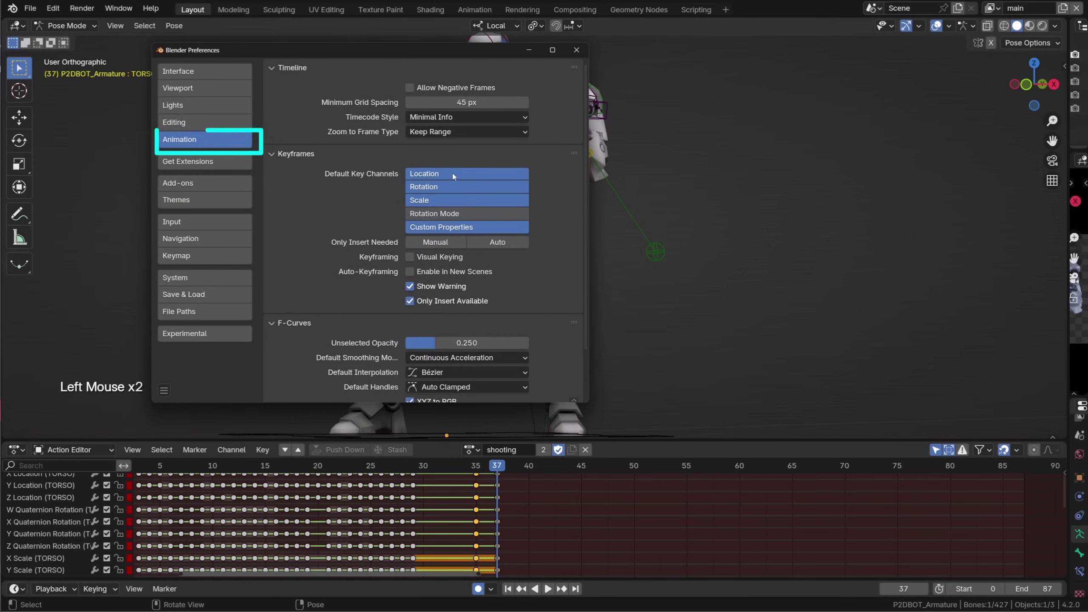
{"action": "left_click", "coordinate": [441, 214]}
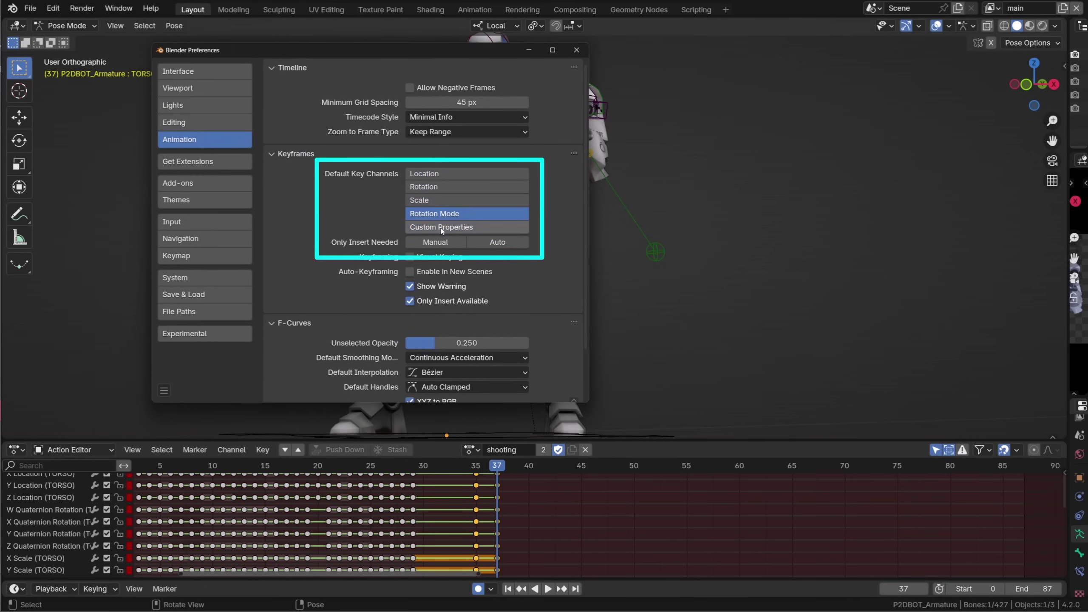
- Return to the 3D viewport and show its properties sidebar
{"action": "left_click", "coordinate": [702, 271]}
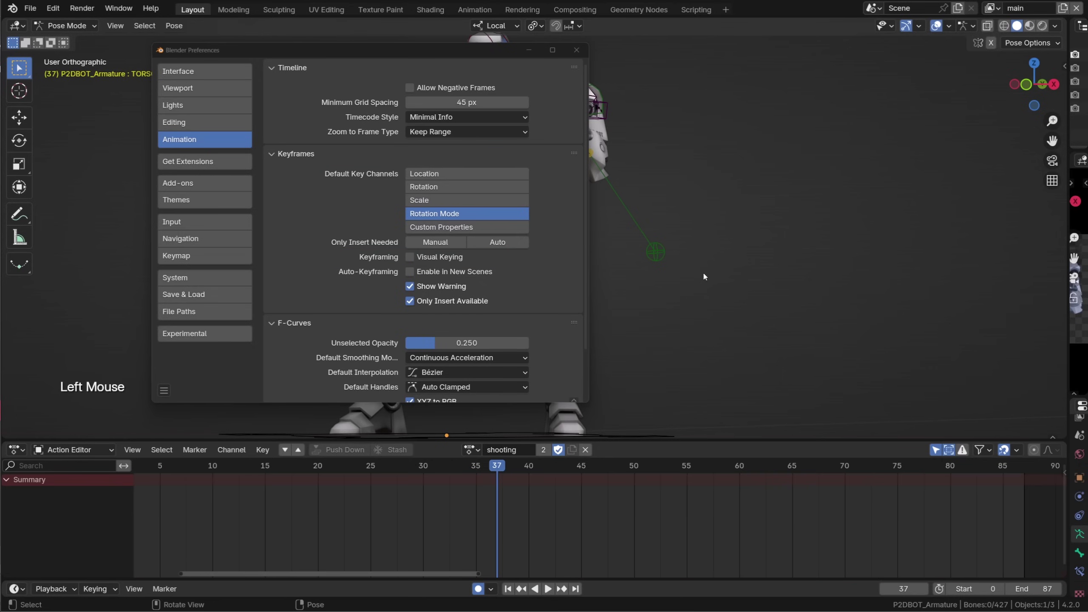
{"action": "key", "text": "n"}
{"action": "left_click", "coordinate": [702, 271]}
- Key TORSO's rotation mode at frames 37 and 38
{"action": "left_click", "coordinate": [1059, 68]}
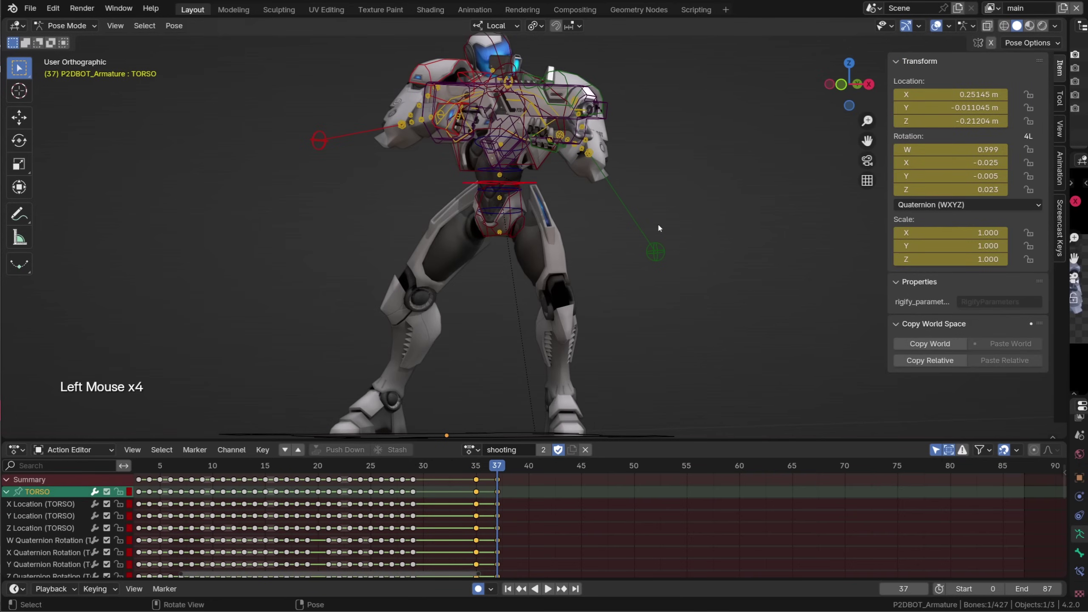
{"action": "key", "text": "i"}
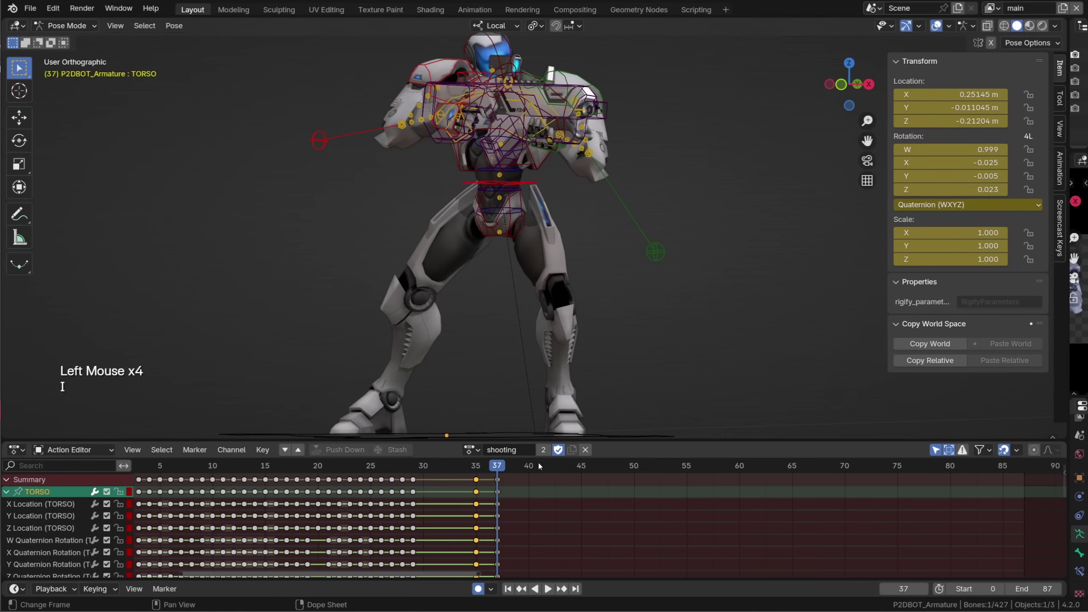
{"action": "left_click", "coordinate": [507, 466]}
{"action": "key", "text": "i"}
- Use the Available keying set to insert 25 TORSO keys at frame 40
{"action": "left_click", "coordinate": [53, 8]}
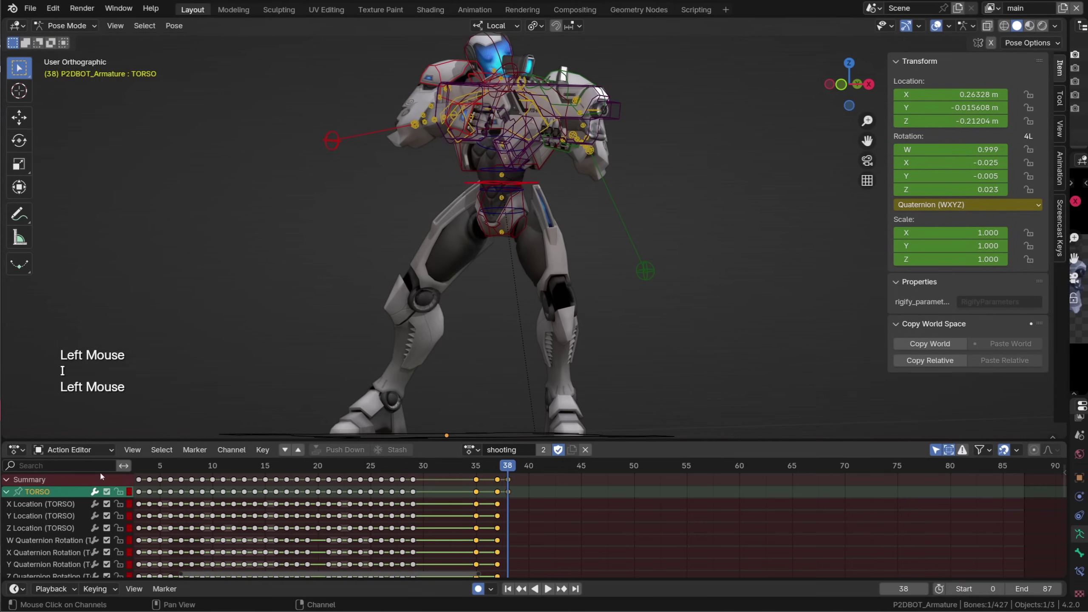
{"action": "left_click", "coordinate": [97, 589]}
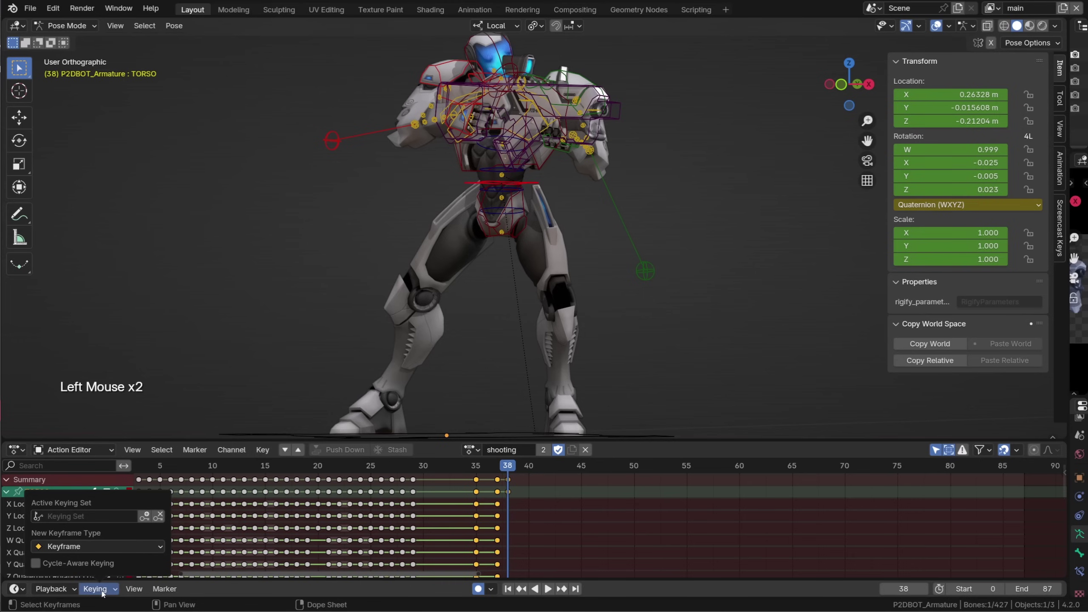
{"action": "left_click", "coordinate": [92, 519]}
{"action": "left_click", "coordinate": [531, 468]}
{"action": "key", "text": "i"}
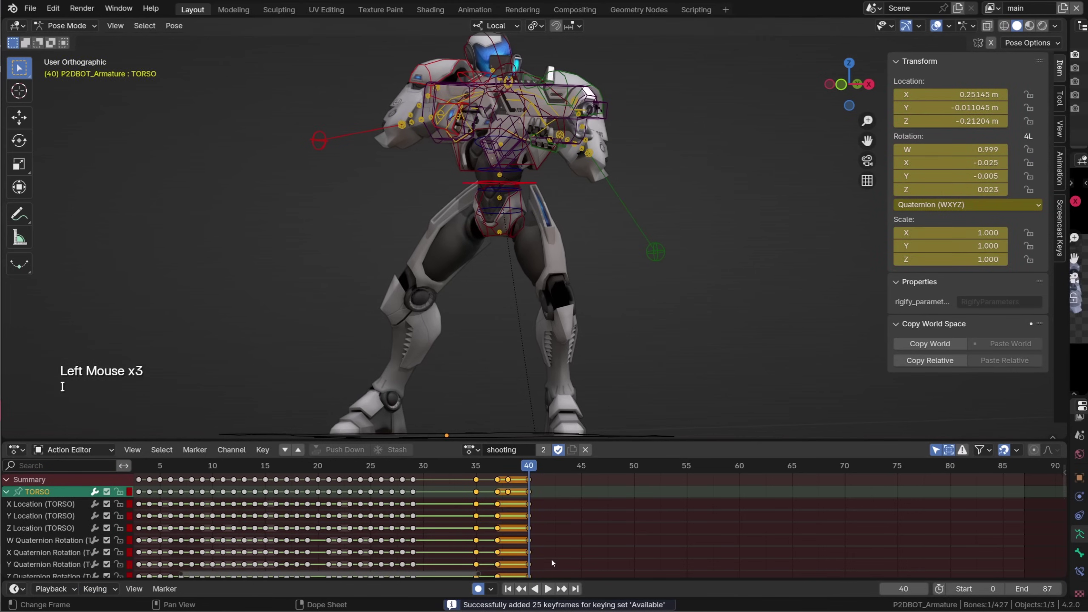
{"action": "middle_click_drag", "start_coordinate": [552, 563], "coordinate": [547, 527], "text": "alt"}
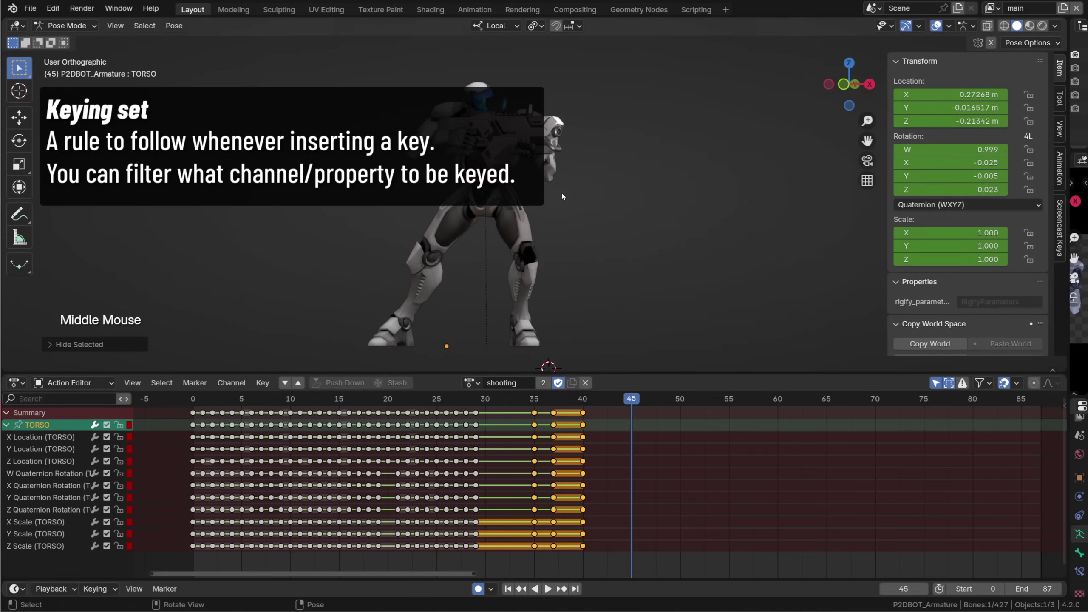
- Insert Location & Rotation keys at frame 45, then Location-only keys at frame 47
{"action": "key", "text": "k"}
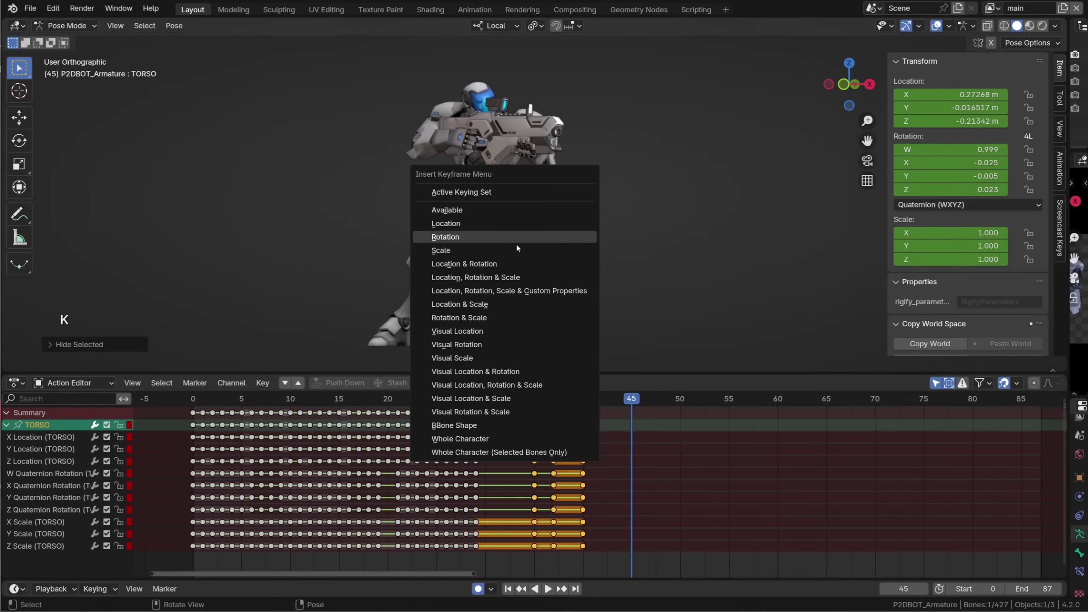
{"action": "left_click", "coordinate": [474, 265]}
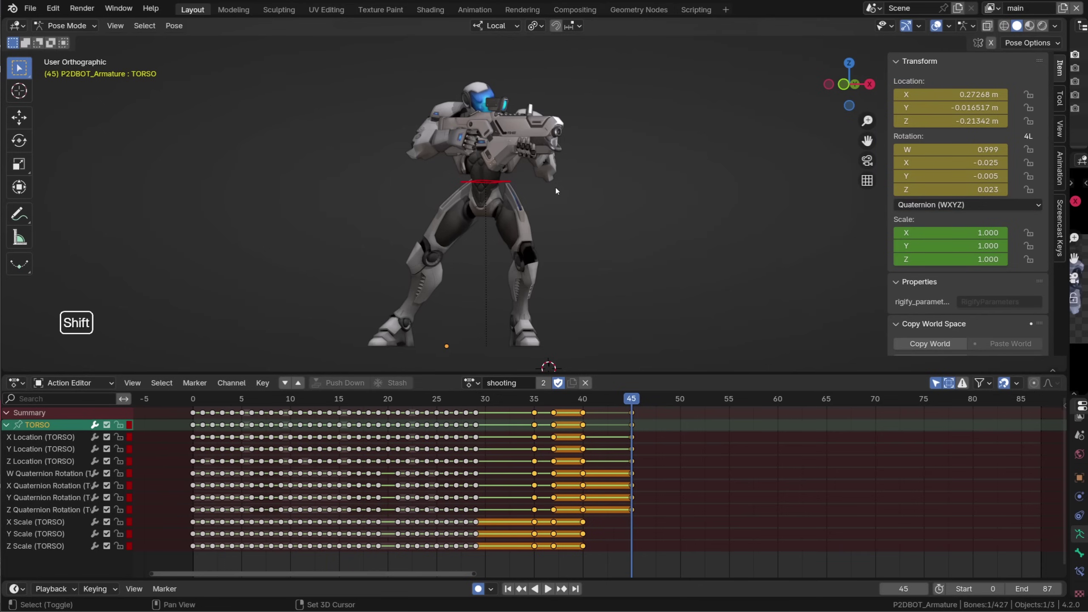
{"action": "key", "text": "shift+k"}
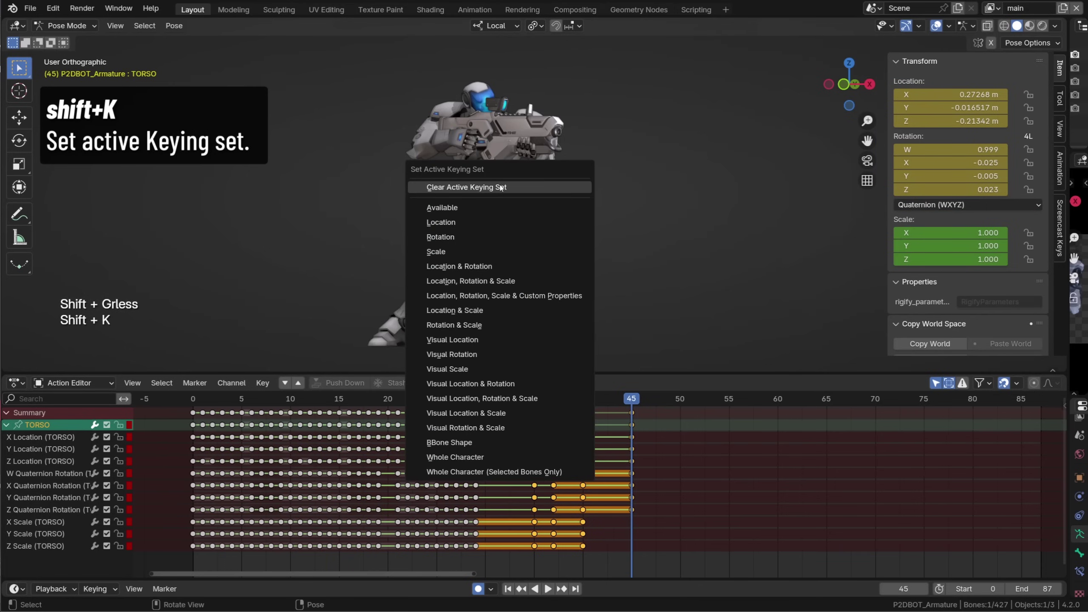
{"action": "left_click", "coordinate": [458, 222]}
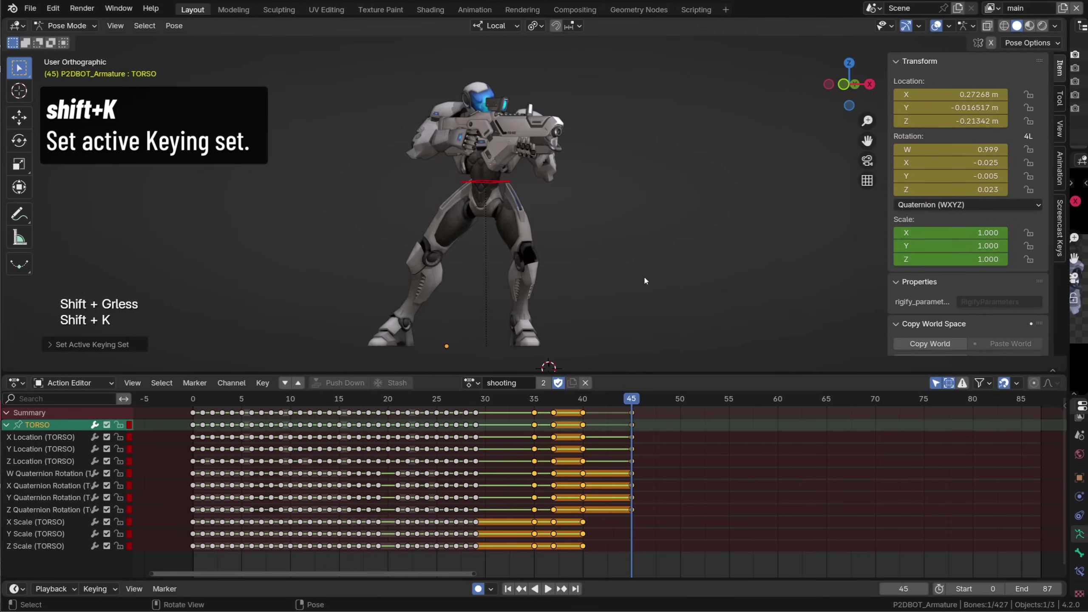
{"action": "left_click", "coordinate": [654, 401]}
{"action": "key", "text": "i"}
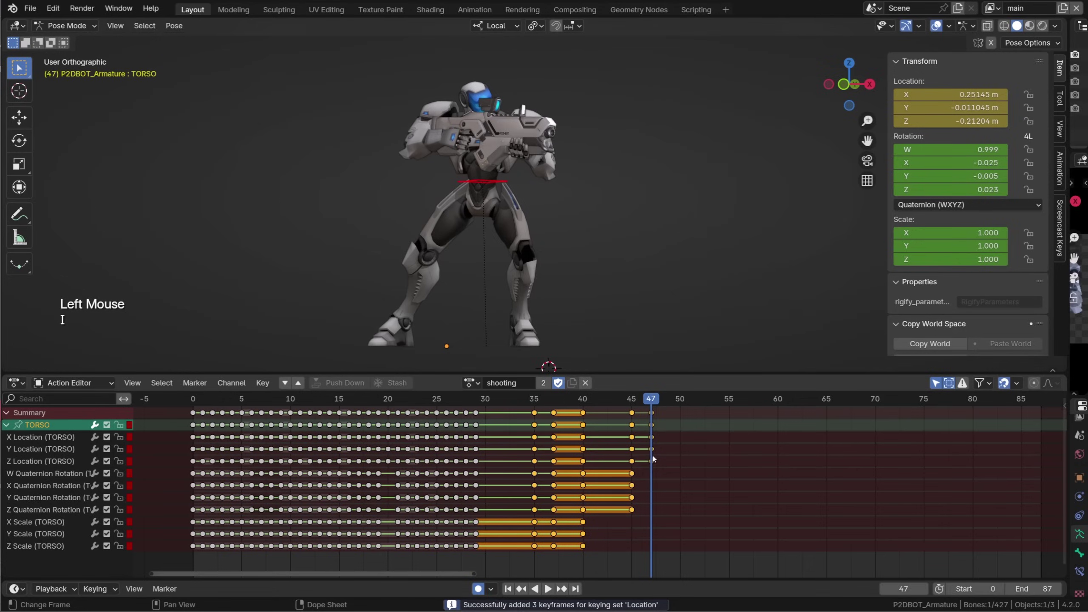
- Key the Whole Character for the selected bones only
{"action": "key", "text": "ctrl+z"}
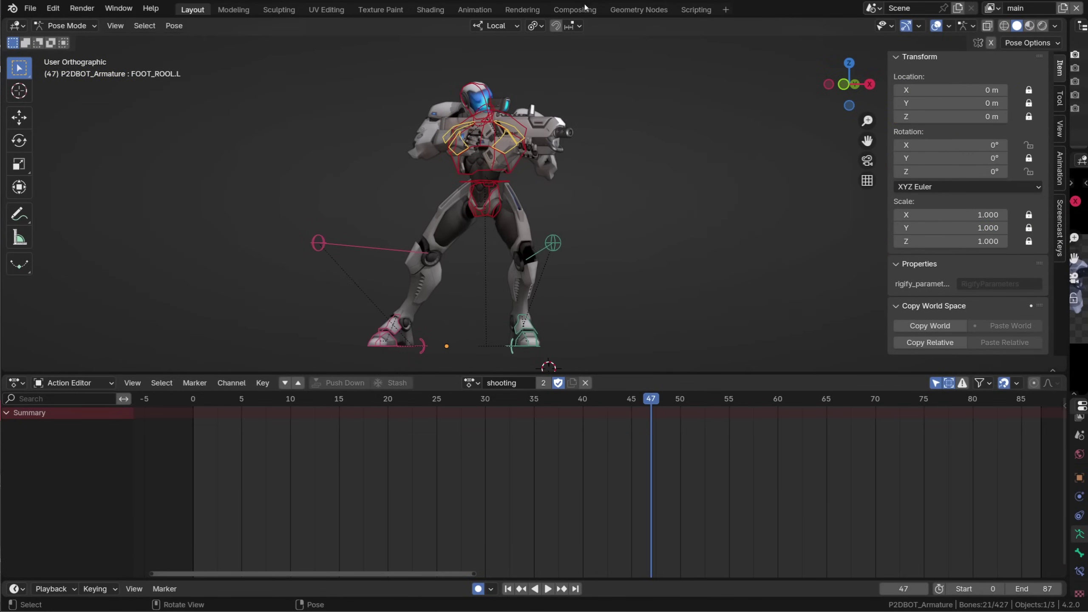
{"action": "key", "text": "k"}
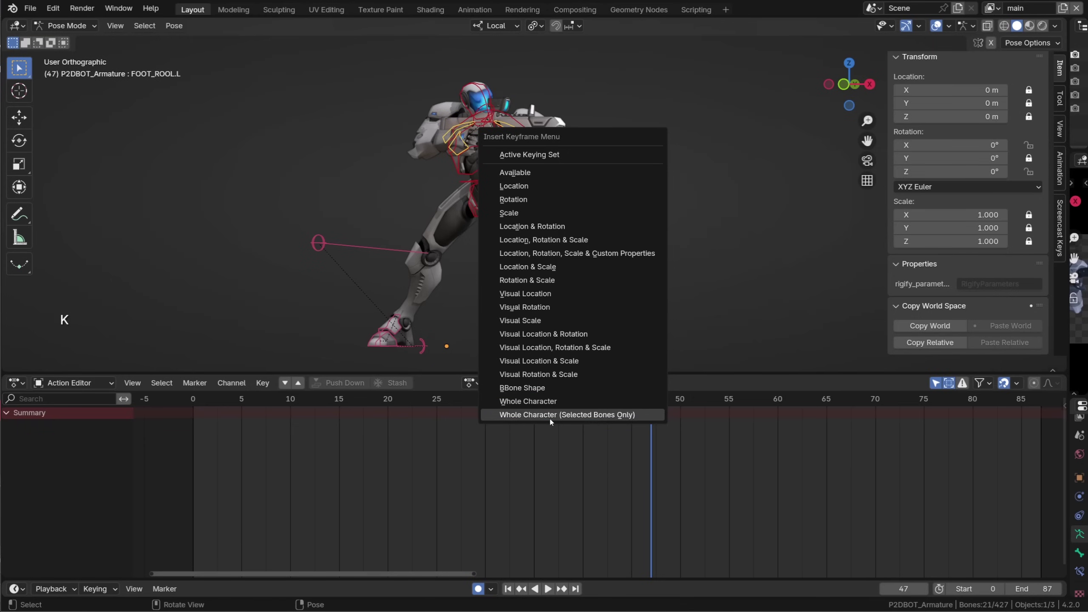
{"action": "left_click", "coordinate": [551, 415]}
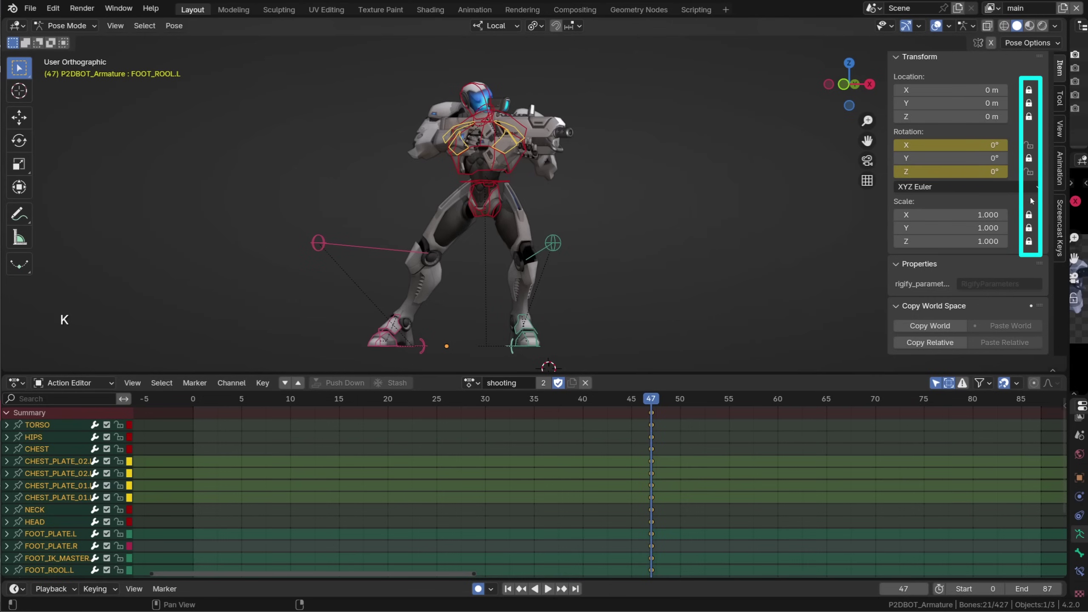
- With the Available keying set, auto-key a rotated FOOT_ROOL.L at frame 50
{"action": "key", "text": "shift+k"}
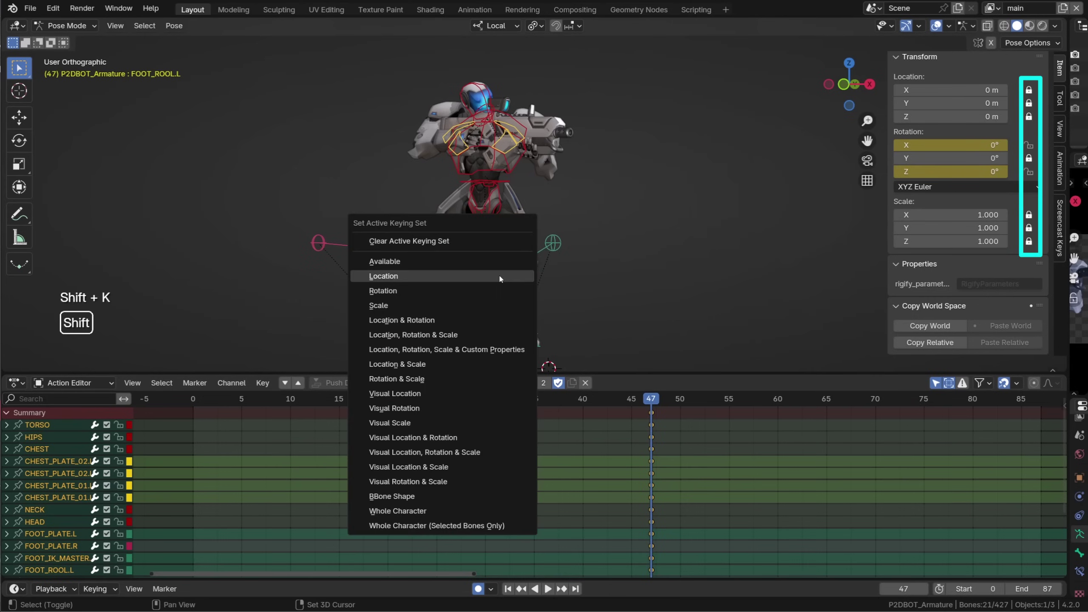
{"action": "left_click", "coordinate": [386, 262]}
{"action": "left_click_drag", "start_coordinate": [660, 398], "coordinate": [680, 399]}
{"action": "left_click", "coordinate": [514, 348]}
{"action": "left_click", "coordinate": [513, 348]}
{"action": "key", "text": "r"}
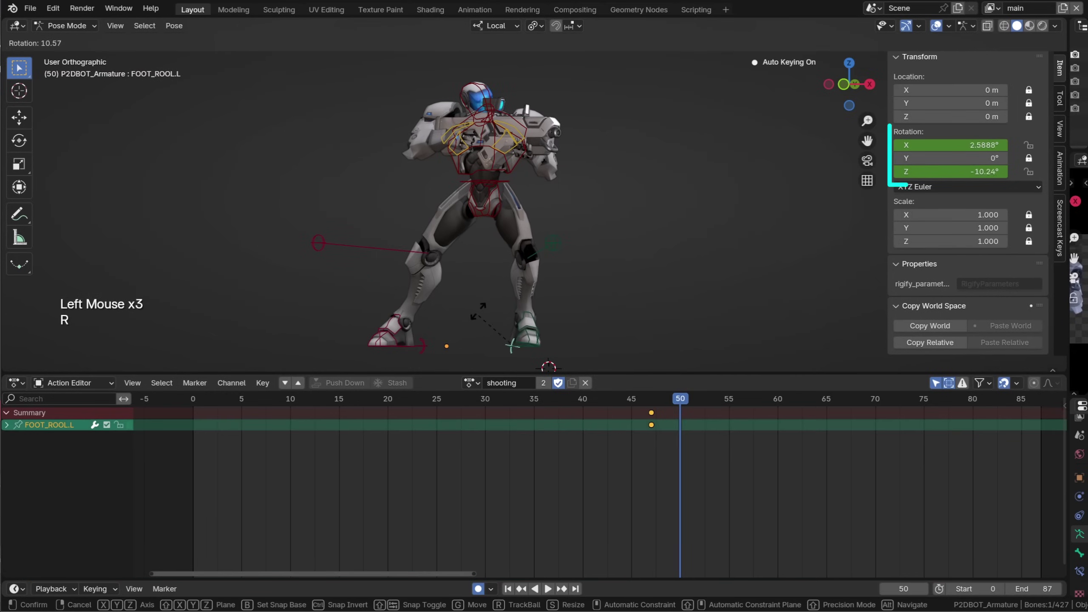
{"action": "left_click", "coordinate": [1028, 188]}
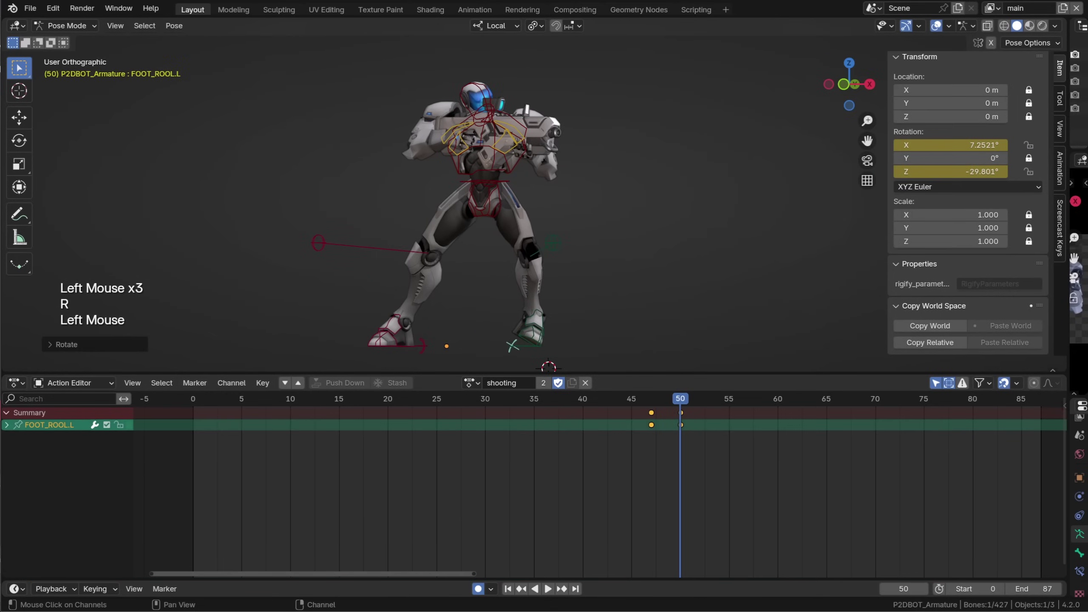
- At frame 52, switch on Only Insert Needed in Animation preferences and dismiss the window
{"action": "left_click", "coordinate": [699, 398]}
{"action": "left_click", "coordinate": [52, 8]}
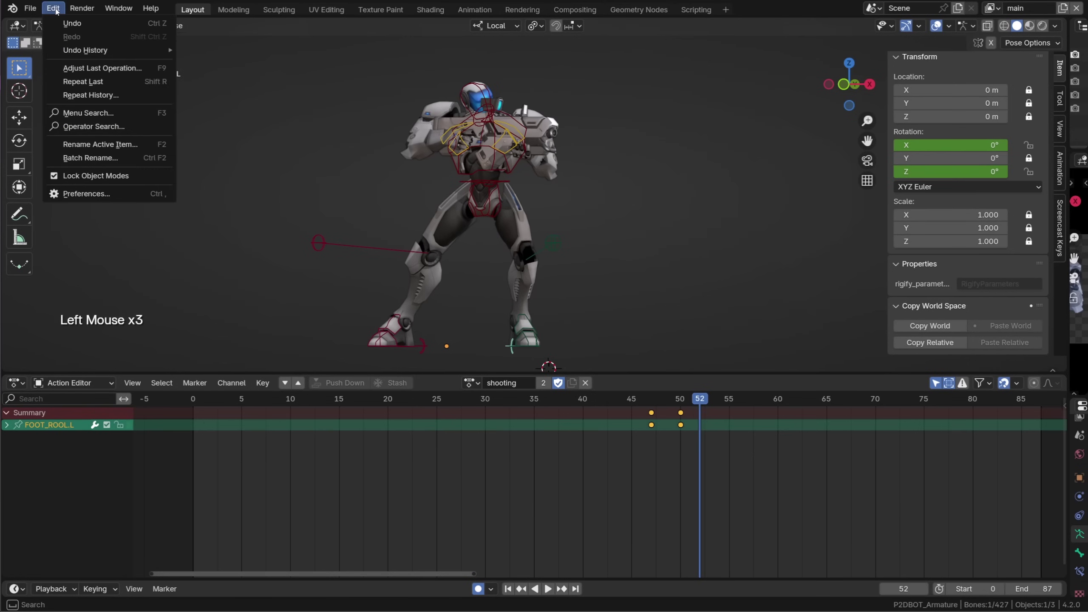
{"action": "left_click", "coordinate": [76, 194]}
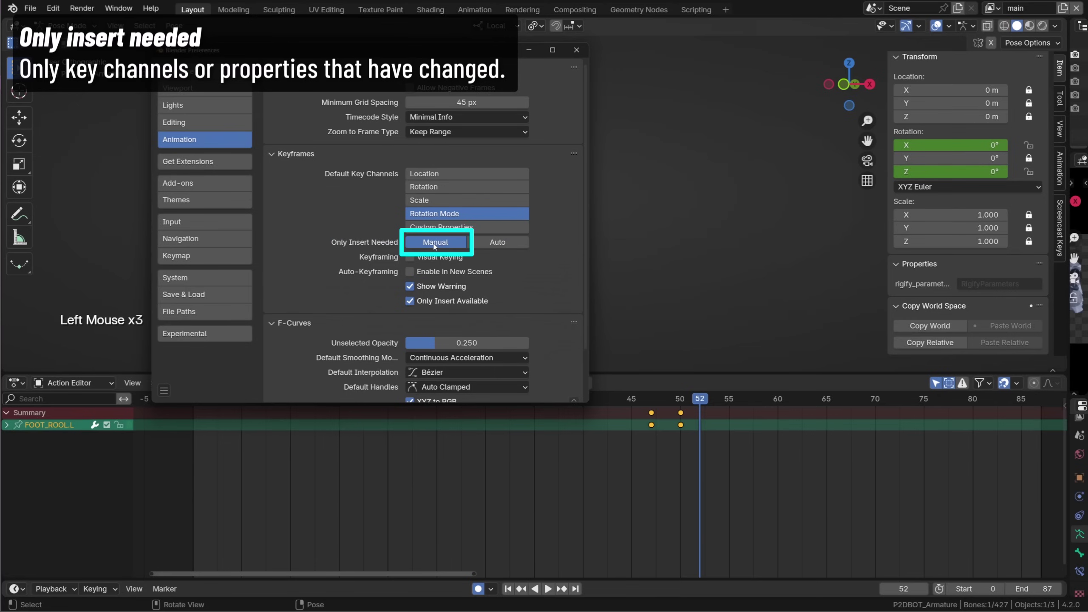
{"action": "left_click", "coordinate": [497, 242]}
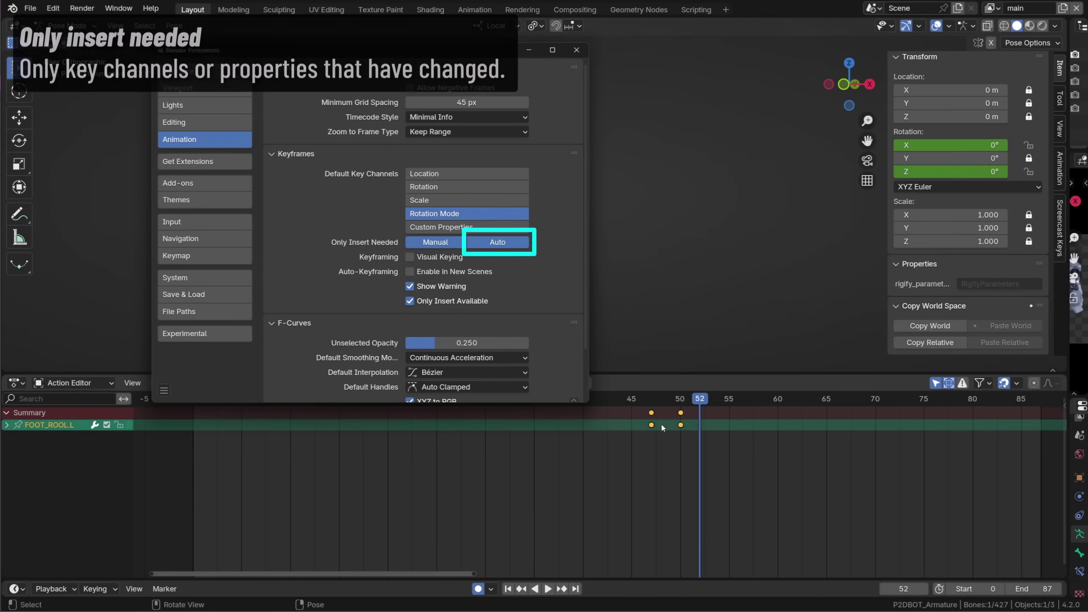
{"action": "left_click", "coordinate": [641, 429]}
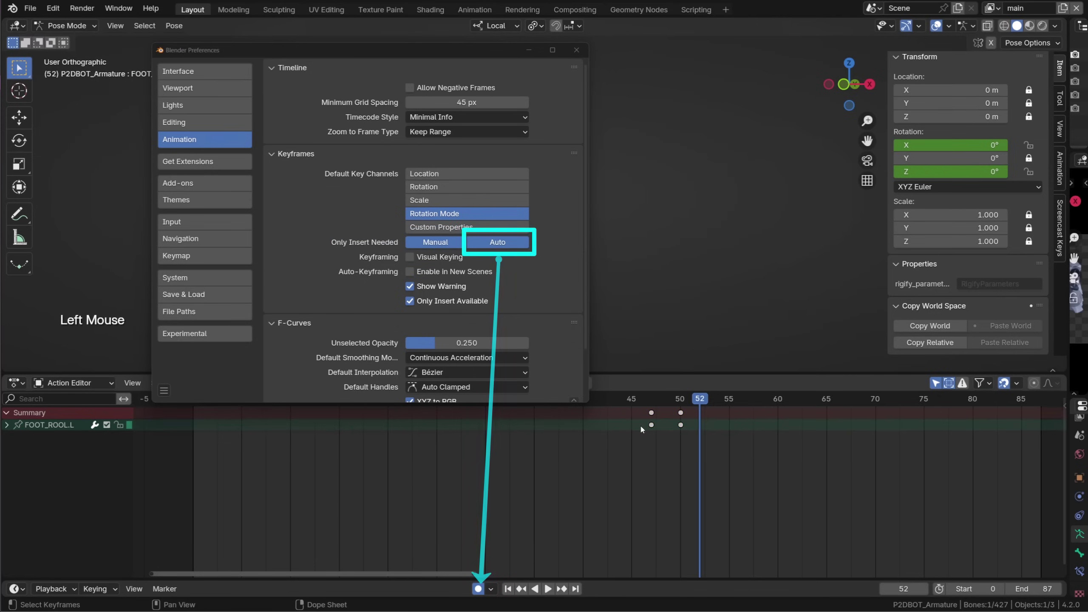
{"action": "left_click", "coordinate": [528, 51]}
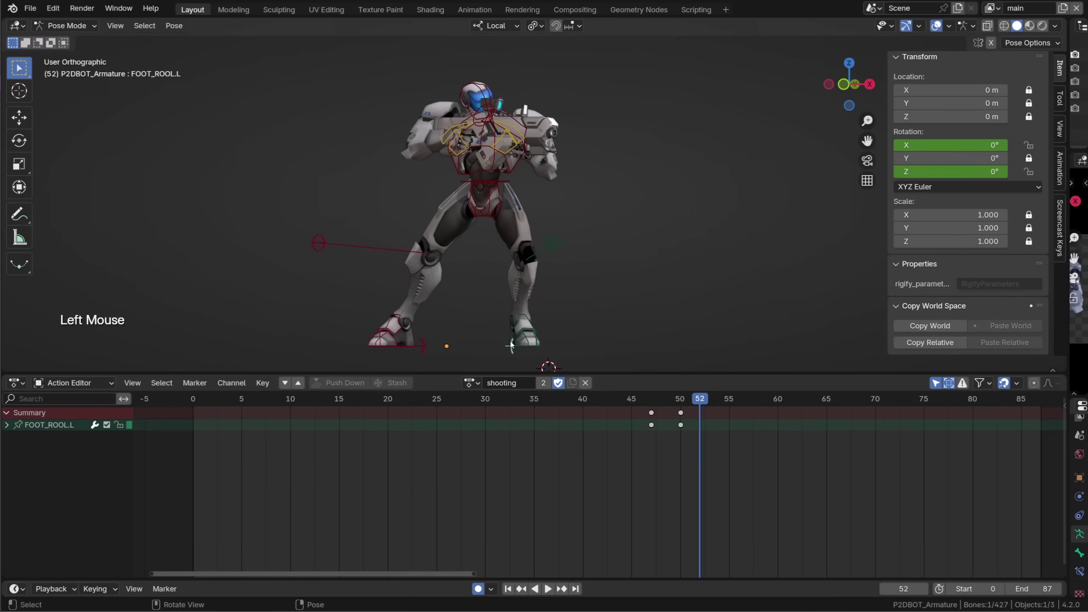
- Move FOOT_IK_MASTER.L at frame 54, auto-keying only its location
{"action": "left_click", "coordinate": [511, 345]}
{"action": "left_click", "coordinate": [524, 349]}
{"action": "middle_click_drag", "start_coordinate": [524, 349], "coordinate": [531, 348]}
{"action": "key", "text": "g"}
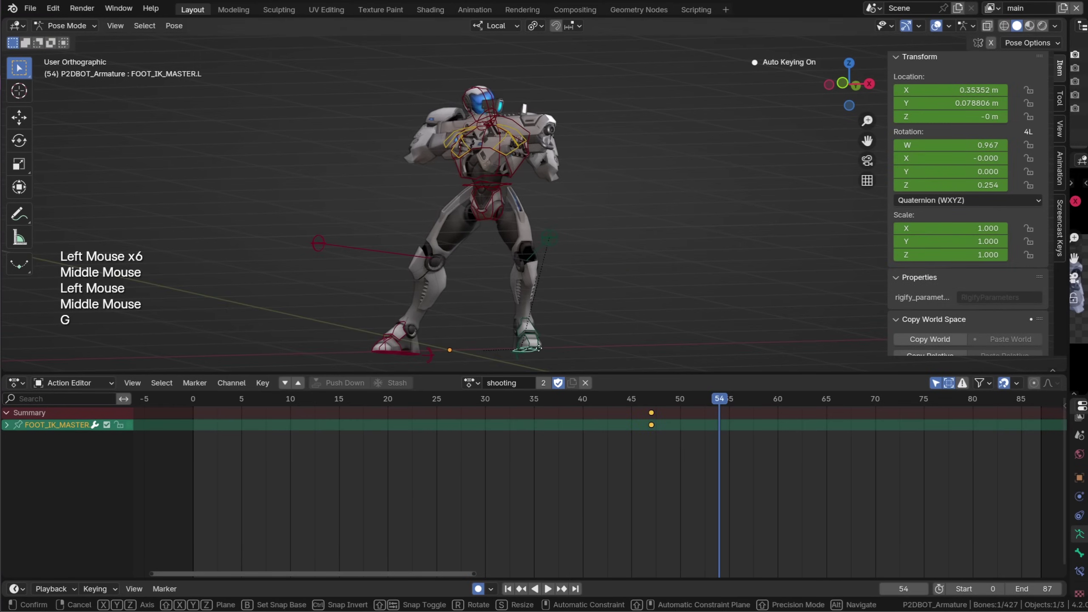
{"action": "left_click", "coordinate": [576, 296]}
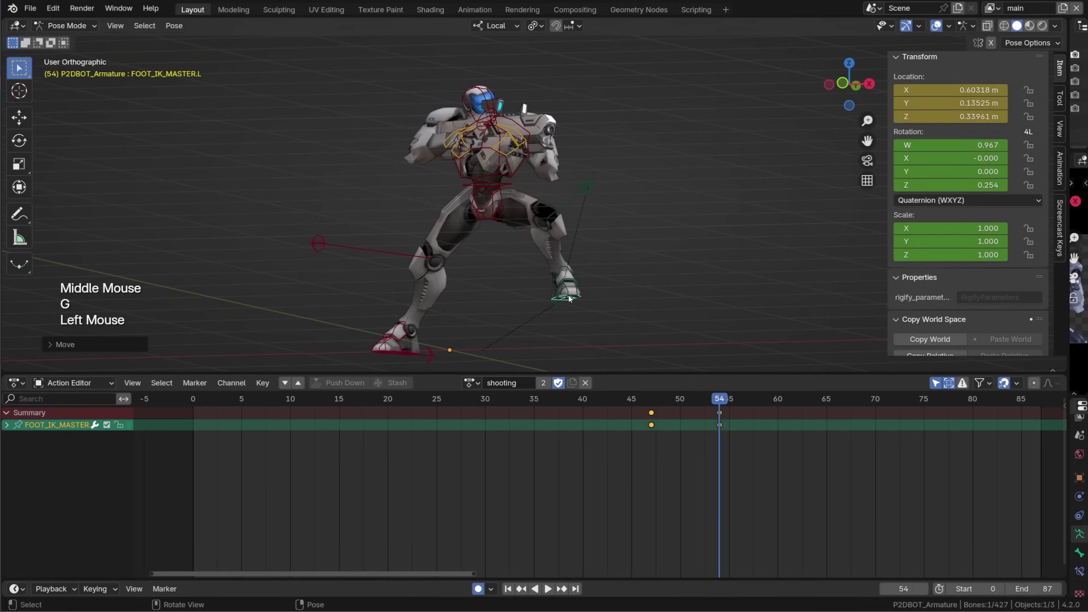
- Rotate and shrink the foot IK control, then reset its scale to 1
{"action": "key", "text": "g"}
{"action": "left_click", "coordinate": [596, 309]}
{"action": "key", "text": "r"}
{"action": "left_click", "coordinate": [998, 165]}
{"action": "key", "text": "s"}
{"action": "left_click", "coordinate": [647, 317]}
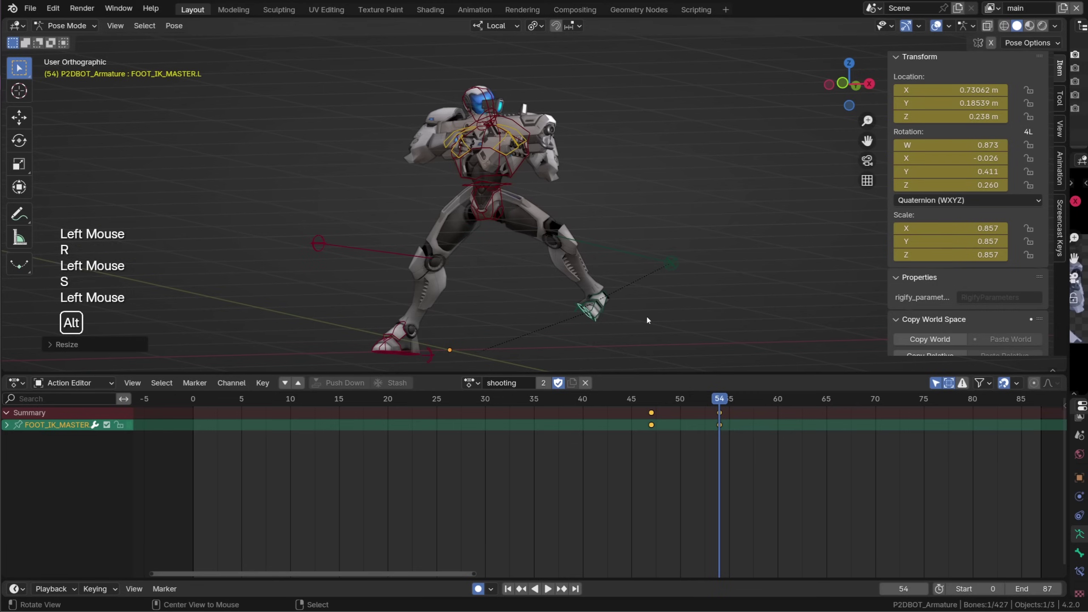
- Try Relax Pose on the foot control, cancel it, then clear its rotation and location
{"action": "key", "text": "alt+s"}
{"action": "key", "text": "alt+e"}
{"action": "key", "text": "alt+r"}
{"action": "key", "text": "alt+g"}
{"action": "key", "text": "alt+r"}
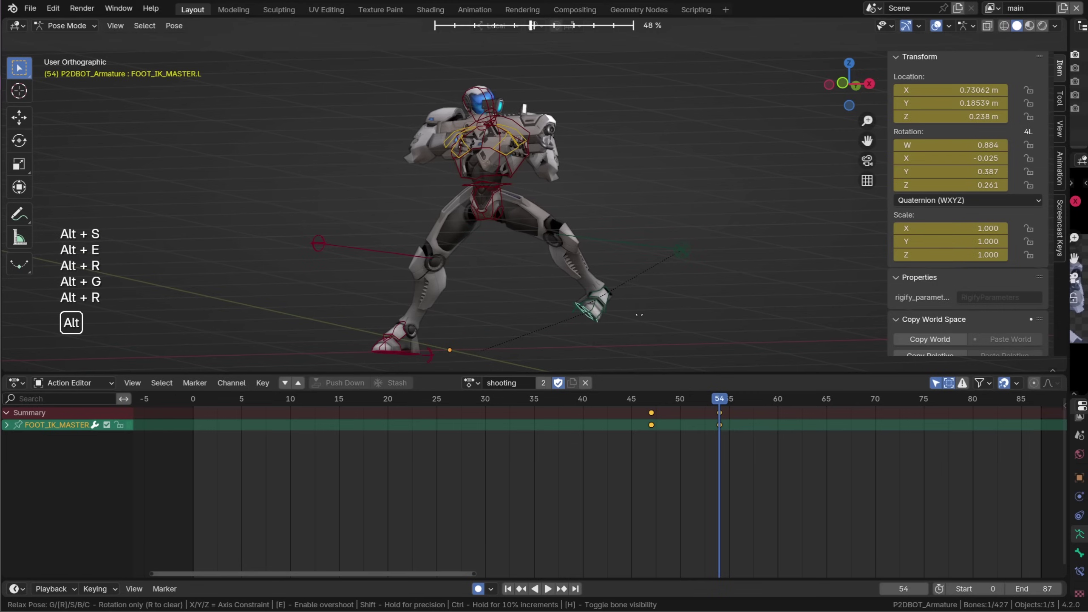
{"action": "key", "text": "alt+r"}
{"action": "key", "text": "alt+g"}
{"action": "right_click", "coordinate": [664, 337]}
{"action": "key", "text": "alt+r"}
{"action": "key", "text": "alt+g"}
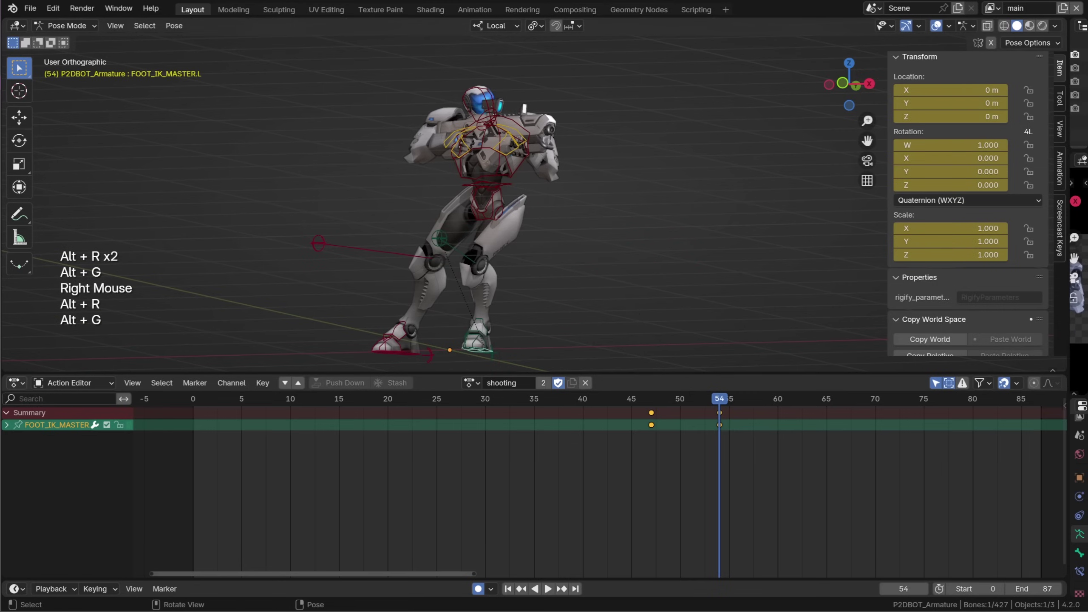
- Restore the moved foot pose, calculate bone motion paths with custom colours, and play them back
{"action": "key", "text": "ctrl+z"}
{"action": "key", "text": "ctrl+z"}
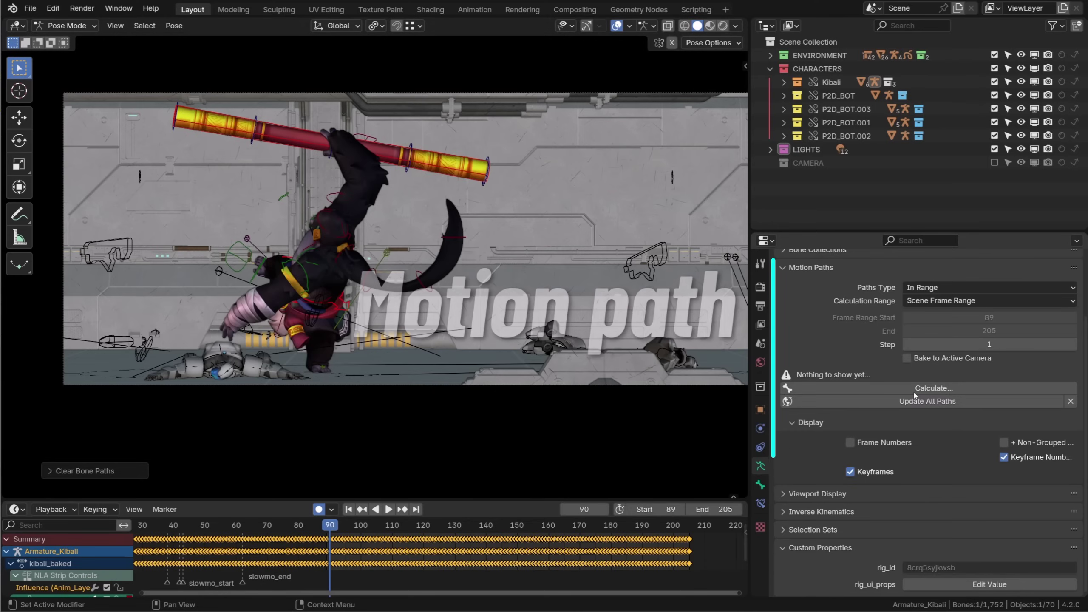
{"action": "left_click", "coordinate": [913, 390]}
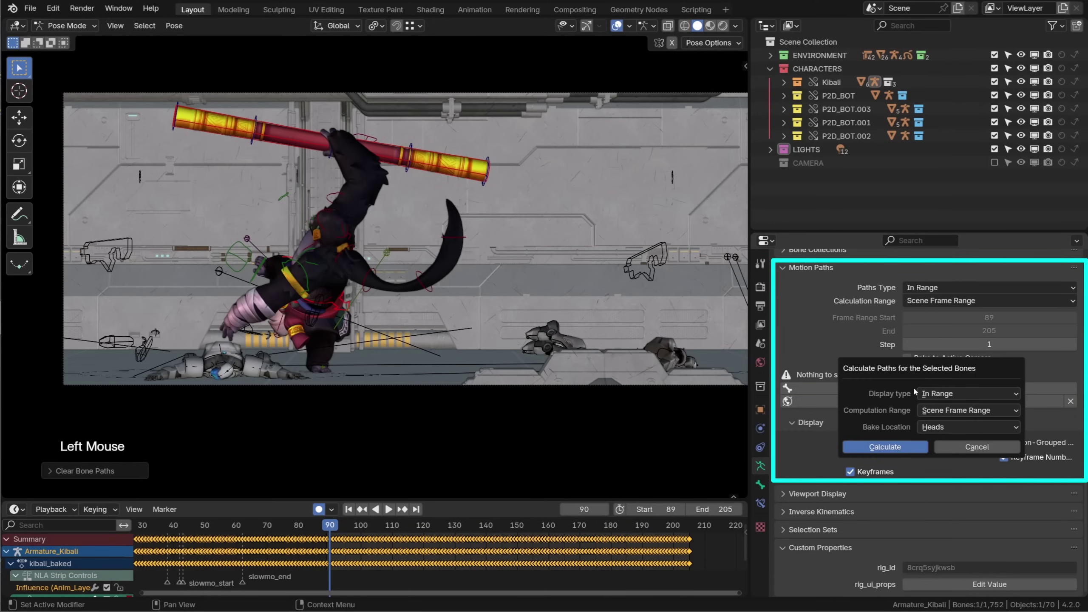
{"action": "left_click", "coordinate": [876, 448]}
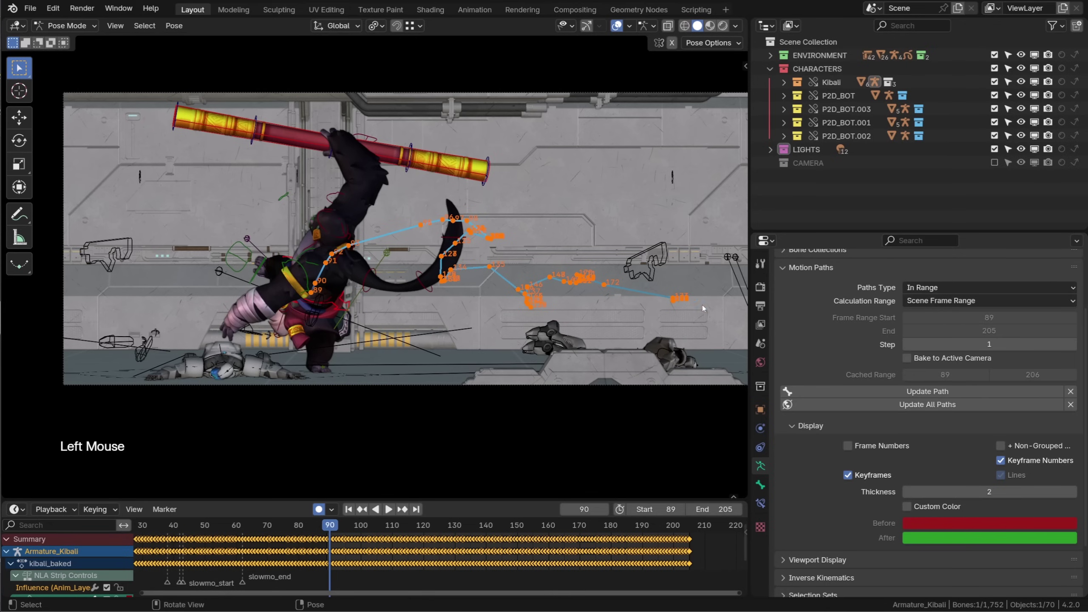
{"action": "left_click", "coordinate": [906, 507]}
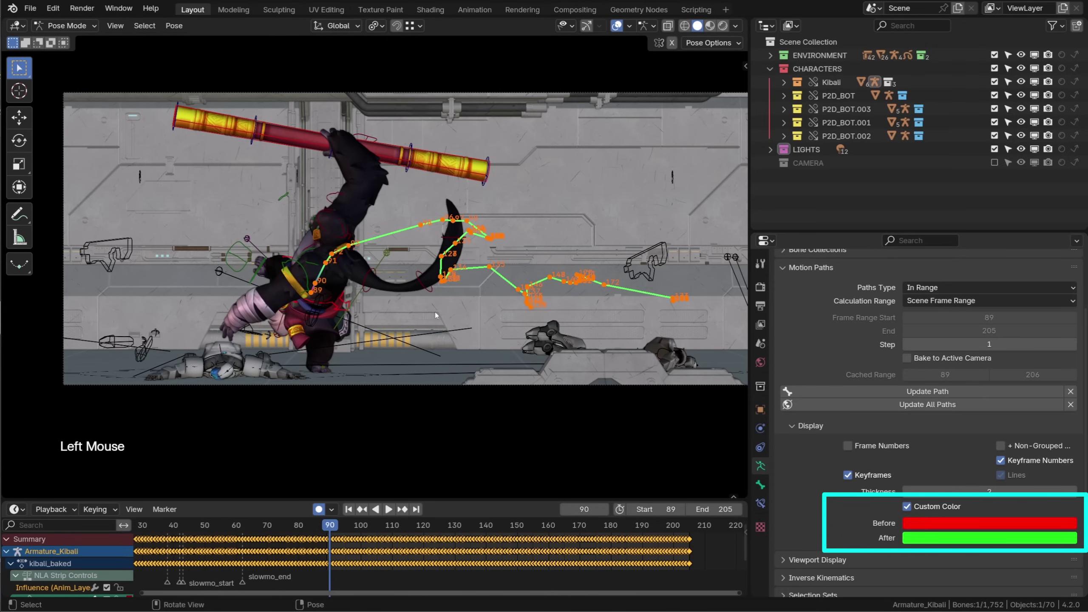
{"action": "key", "text": "space"}
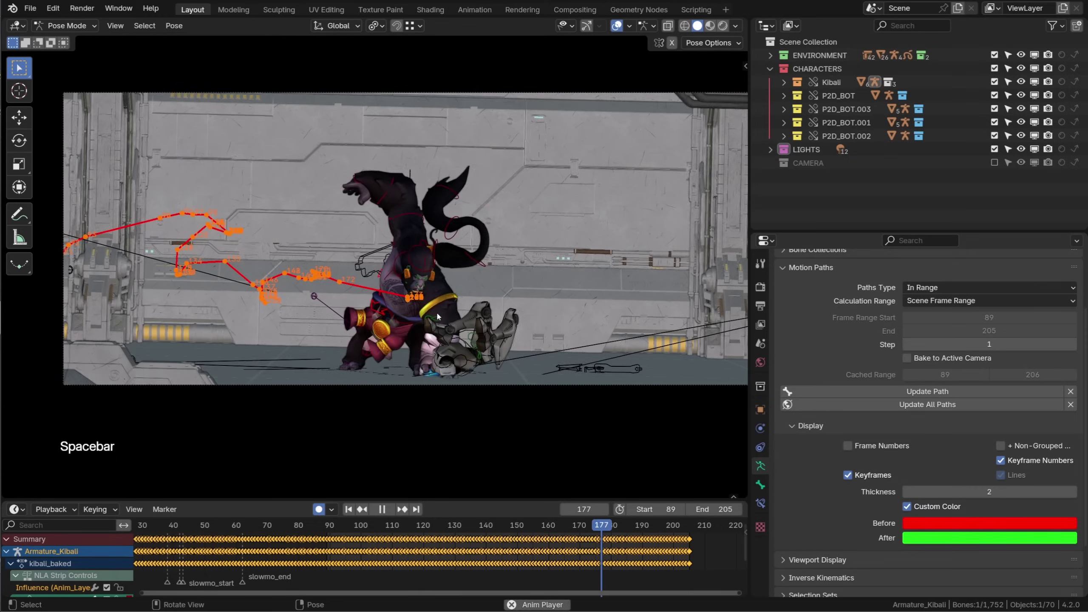
{"action": "key", "text": "space"}
{"action": "left_click_drag", "start_coordinate": [602, 538], "coordinate": [326, 541]}
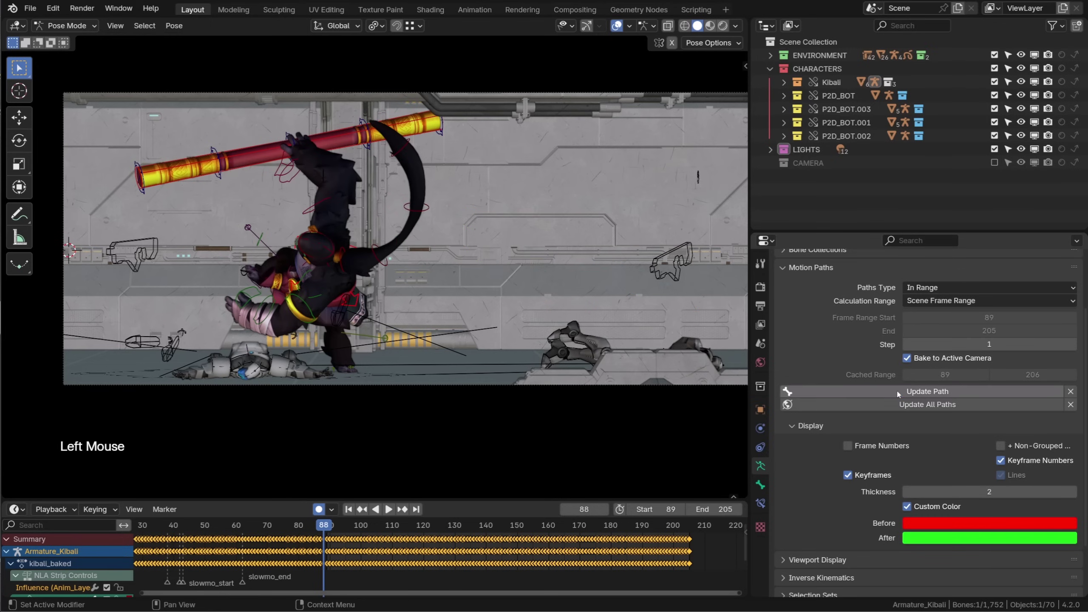
- Recalculate the motion paths relative to the active camera and play them to frame 136
{"action": "key", "text": "q"}
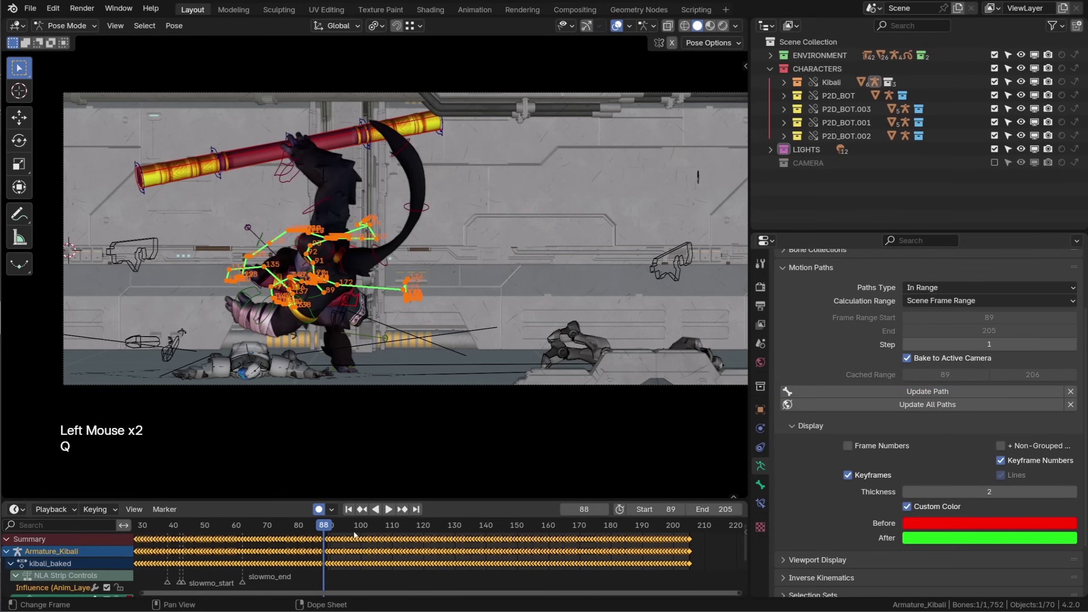
{"action": "left_click", "coordinate": [350, 535]}
{"action": "key", "text": "space"}
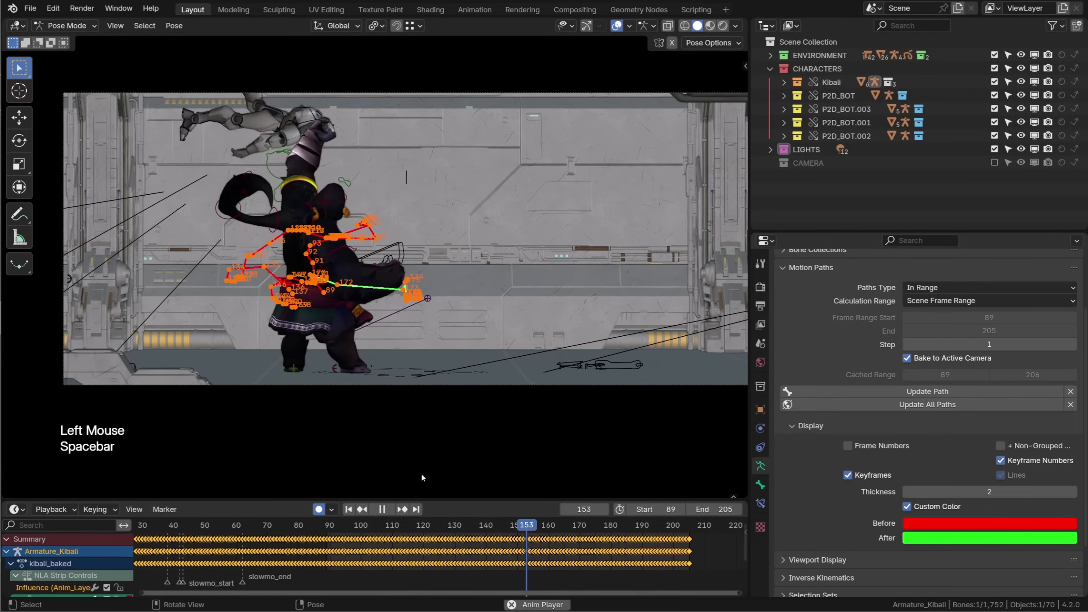
{"action": "left_click", "coordinate": [473, 525]}
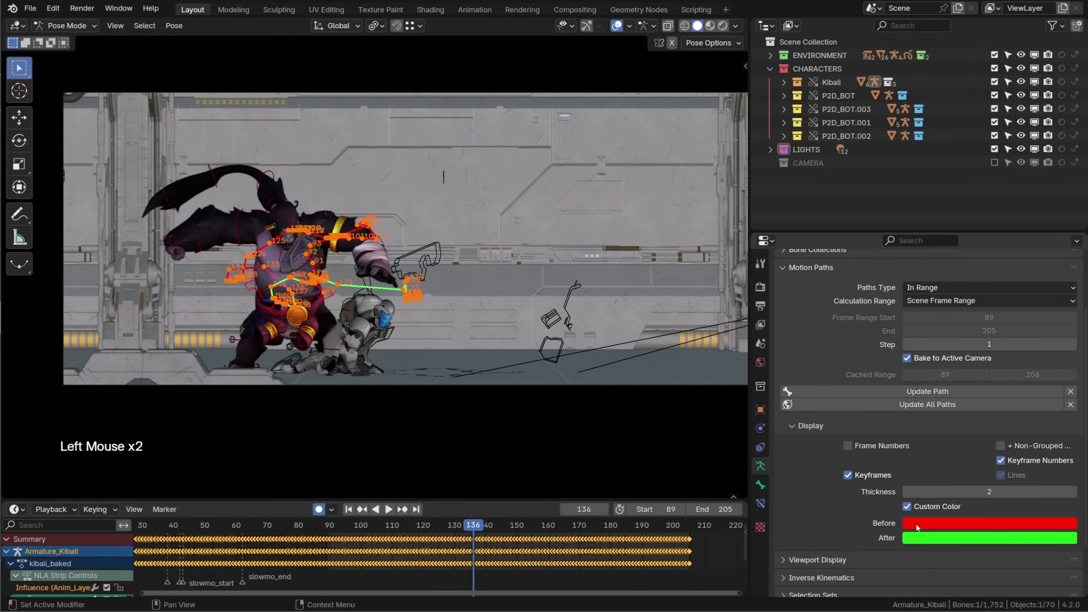
- Change the Before path colour to yellow-green and edit the After colour
{"action": "left_click", "coordinate": [939, 526]}
{"action": "left_click_drag", "start_coordinate": [992, 443], "coordinate": [1037, 442]}
{"action": "left_click", "coordinate": [985, 538]}
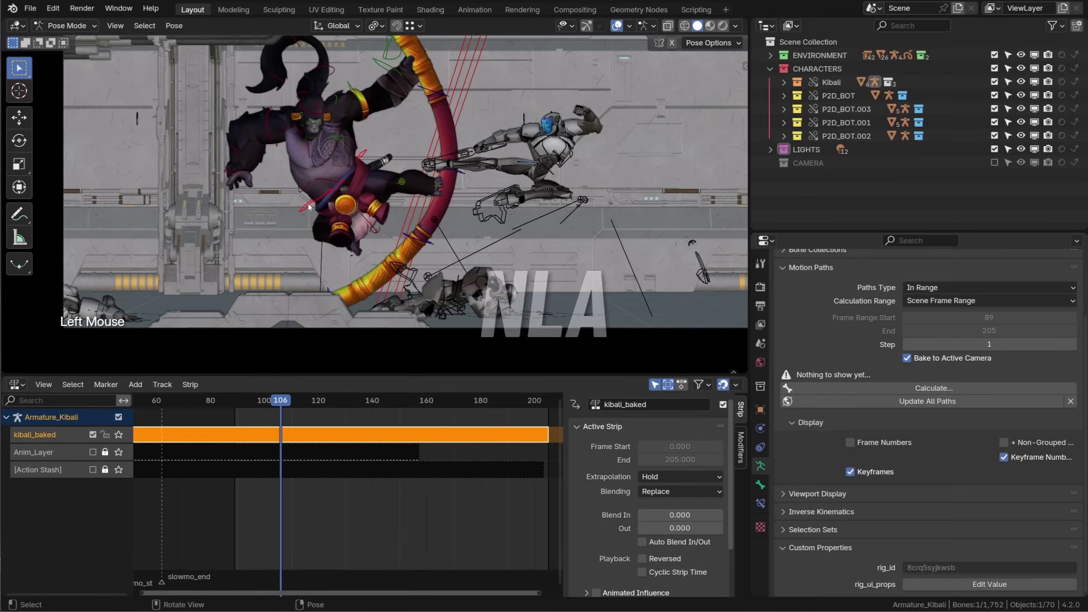
- Set up Bake Action for frames 89–205 on selected bones with Channels narrowed to Location only
{"action": "key", "text": "q"}
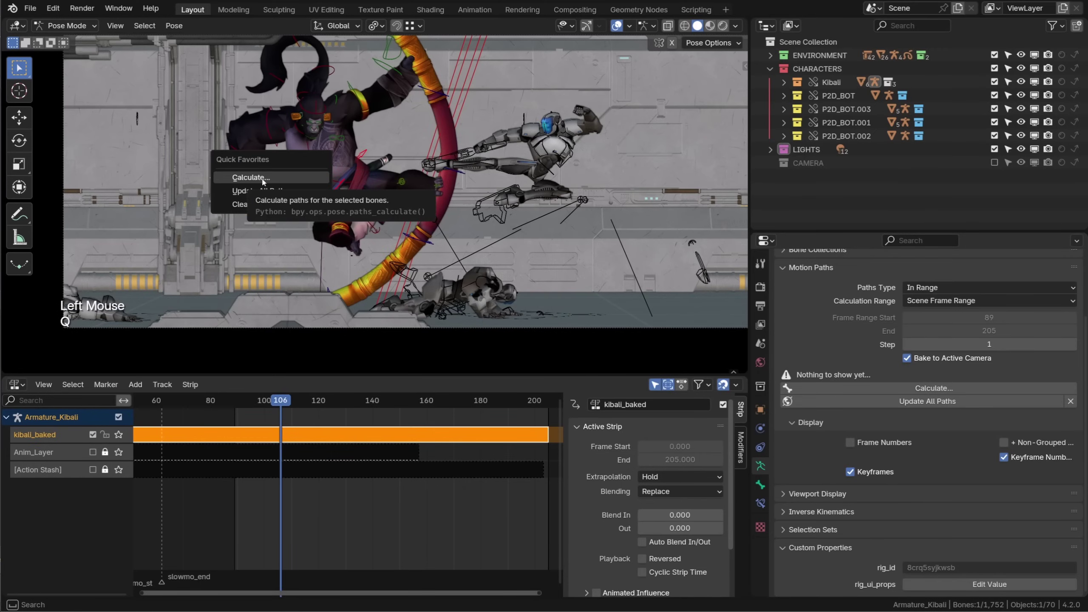
{"action": "left_click", "coordinate": [169, 26]}
{"action": "mouse_move", "coordinate": [231, 97]}
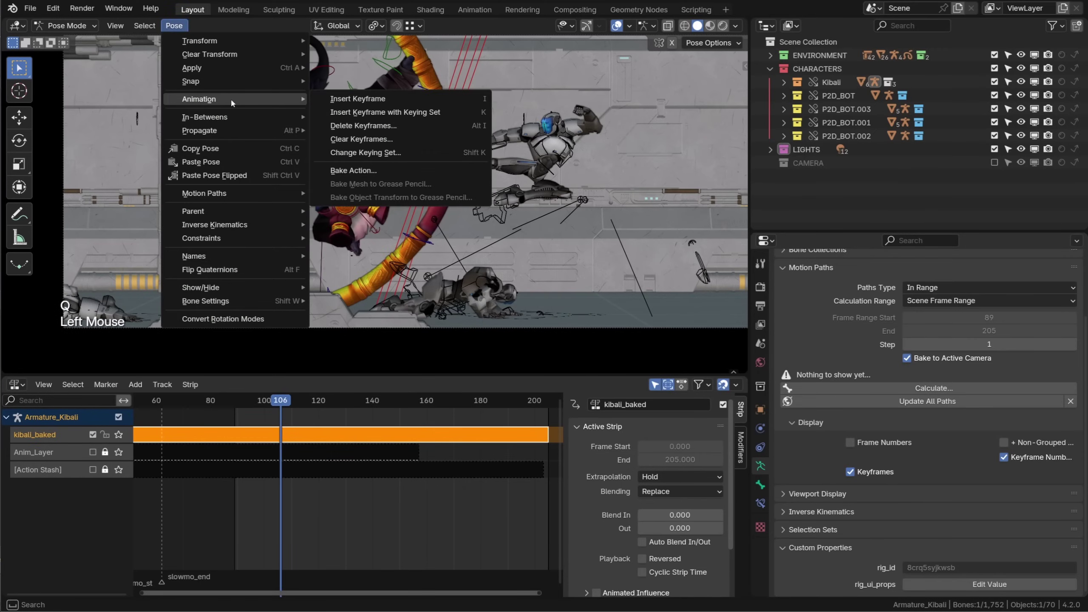
{"action": "left_click", "coordinate": [355, 168]}
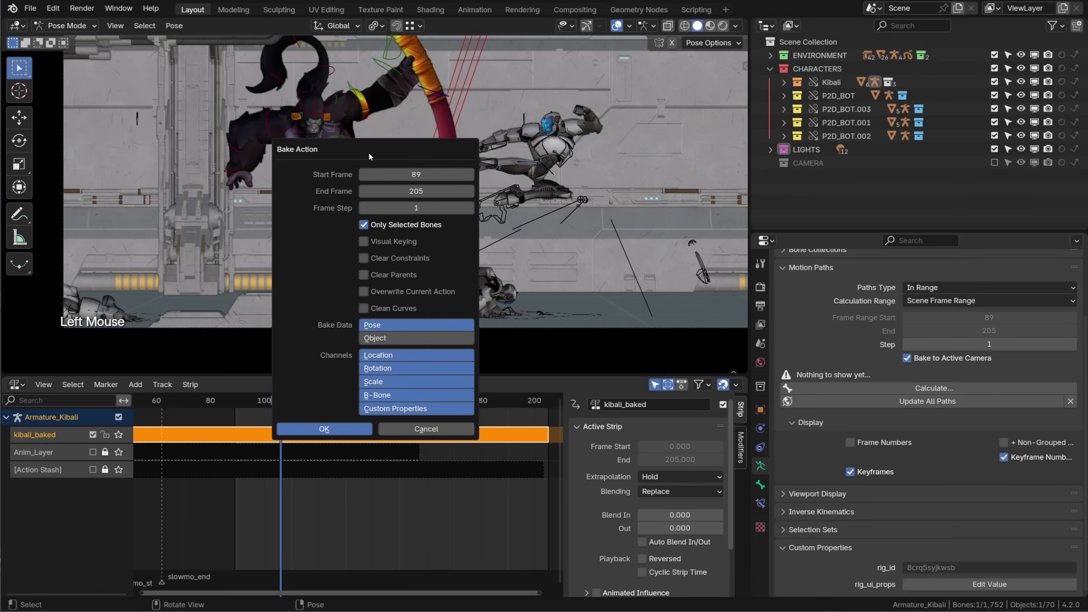
{"action": "left_click_drag", "start_coordinate": [369, 149], "coordinate": [225, 78]}
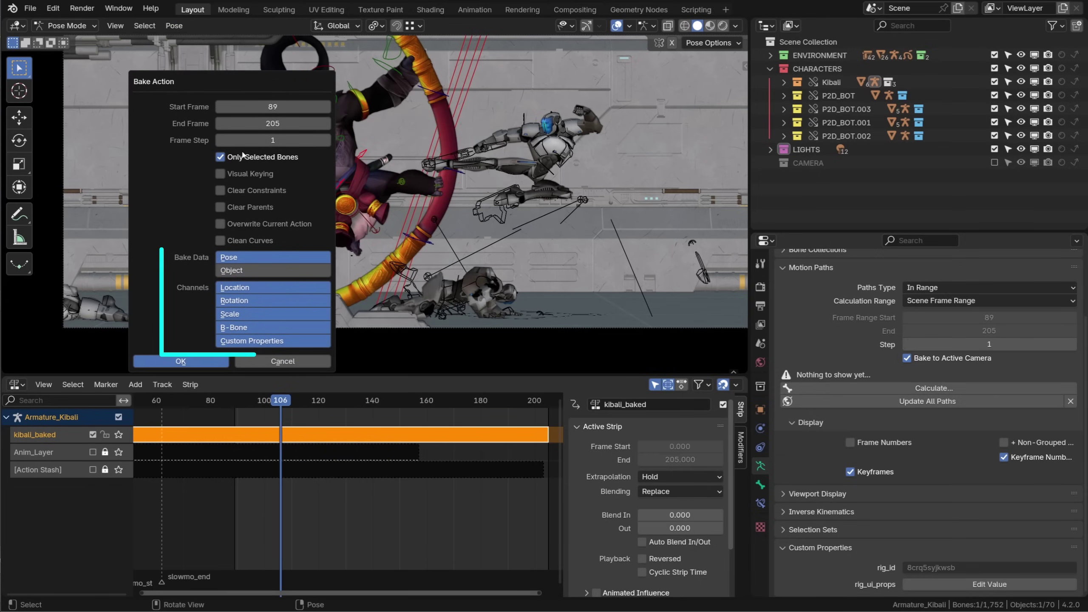
{"action": "left_click", "coordinate": [236, 290]}
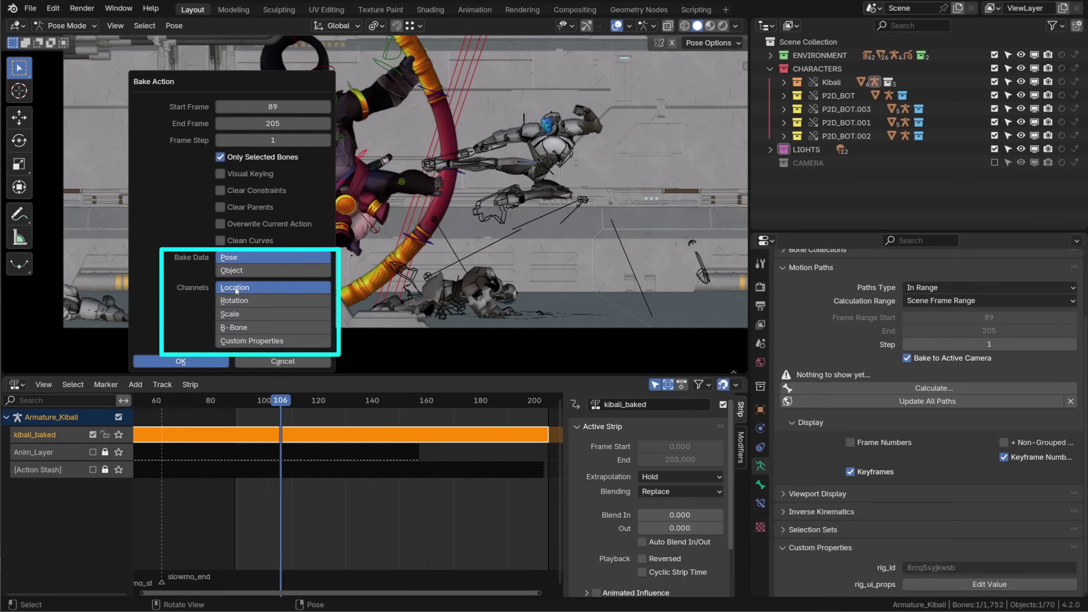
{"action": "left_click", "coordinate": [250, 314]}
{"action": "left_click", "coordinate": [249, 288]}
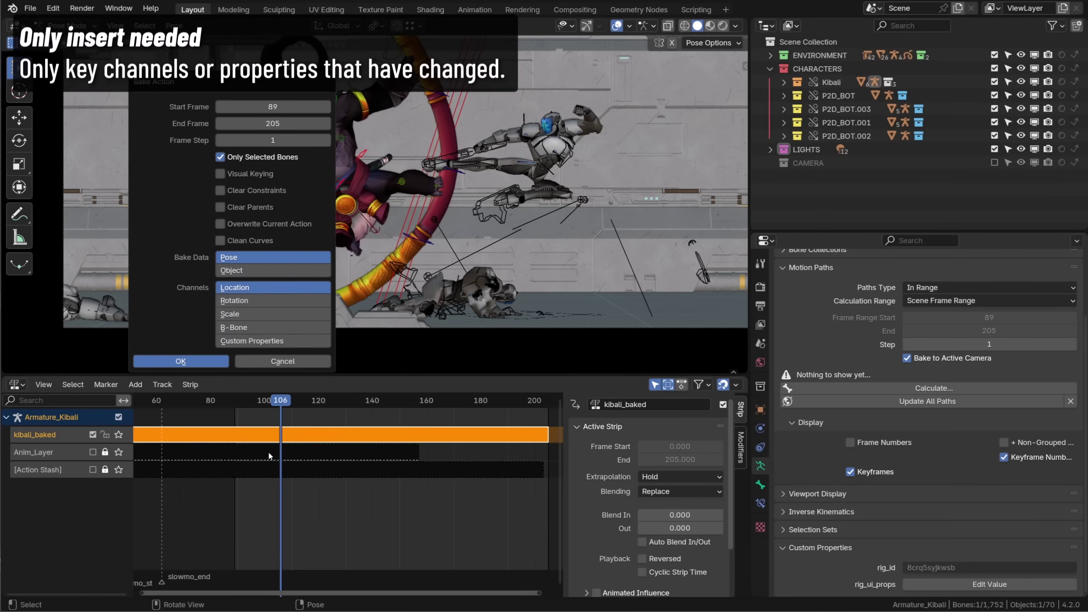
- Run the bake, push Action.002 down into an NLA strip and split it at frame 123
{"action": "key", "text": "Return"}
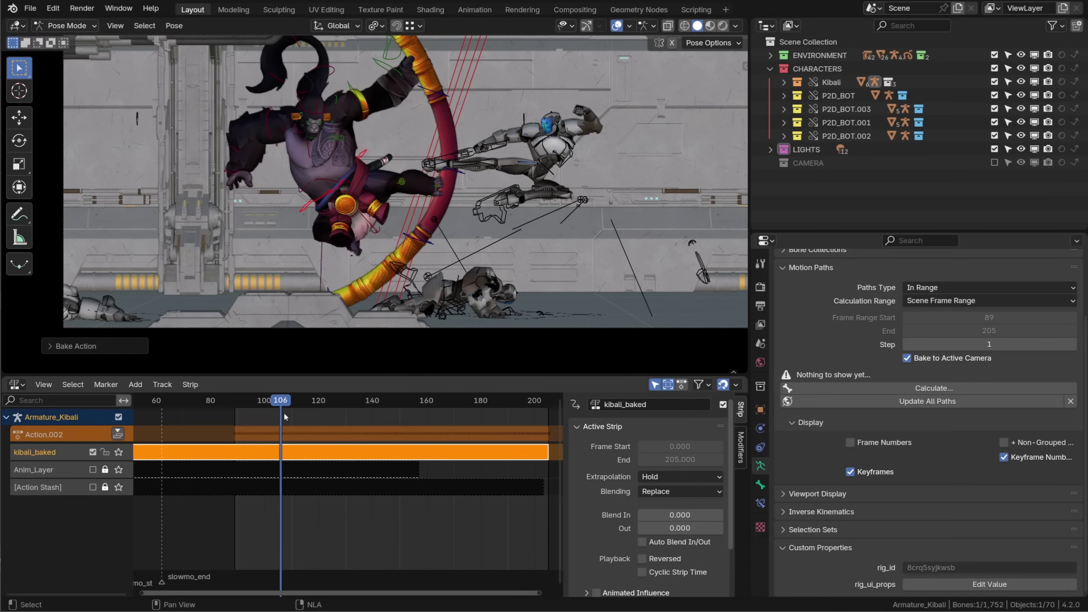
{"action": "left_click_drag", "start_coordinate": [283, 401], "coordinate": [327, 400]}
{"action": "left_click", "coordinate": [117, 434]}
{"action": "left_click", "coordinate": [310, 437]}
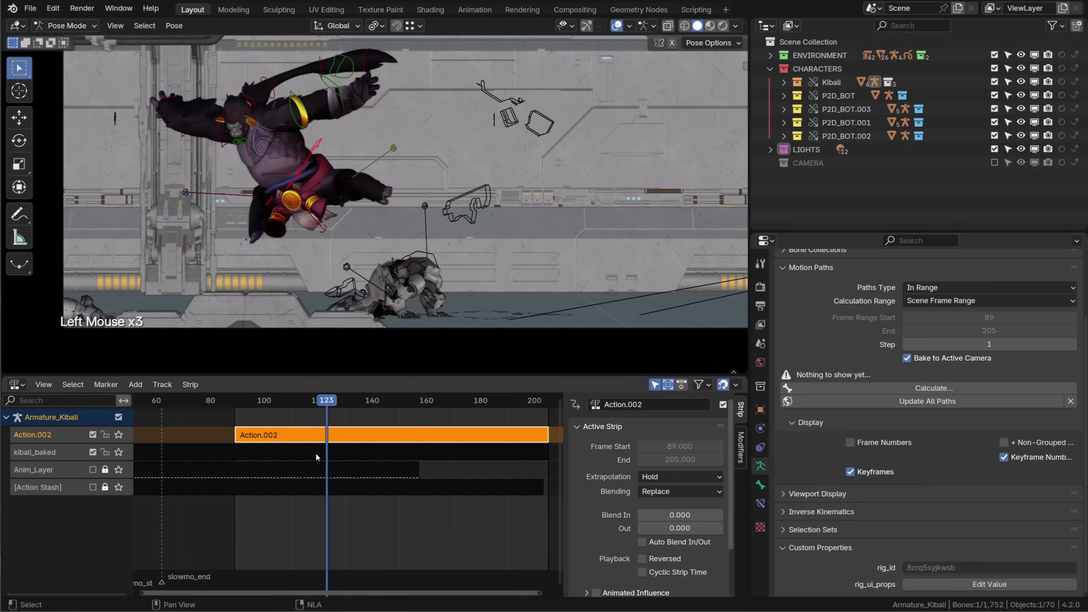
{"action": "key", "text": "y"}
- Rearrange the split strips so Action.003 starts at frame 1, with Action.002 placed after it
{"action": "left_click", "coordinate": [305, 434]}
{"action": "left_click_drag", "start_coordinate": [305, 434], "coordinate": [249, 440]}
{"action": "left_click_drag", "start_coordinate": [435, 436], "coordinate": [247, 437]}
{"action": "scroll", "coordinate": [437, 438], "scroll_direction": "down", "scroll_amount": 3}
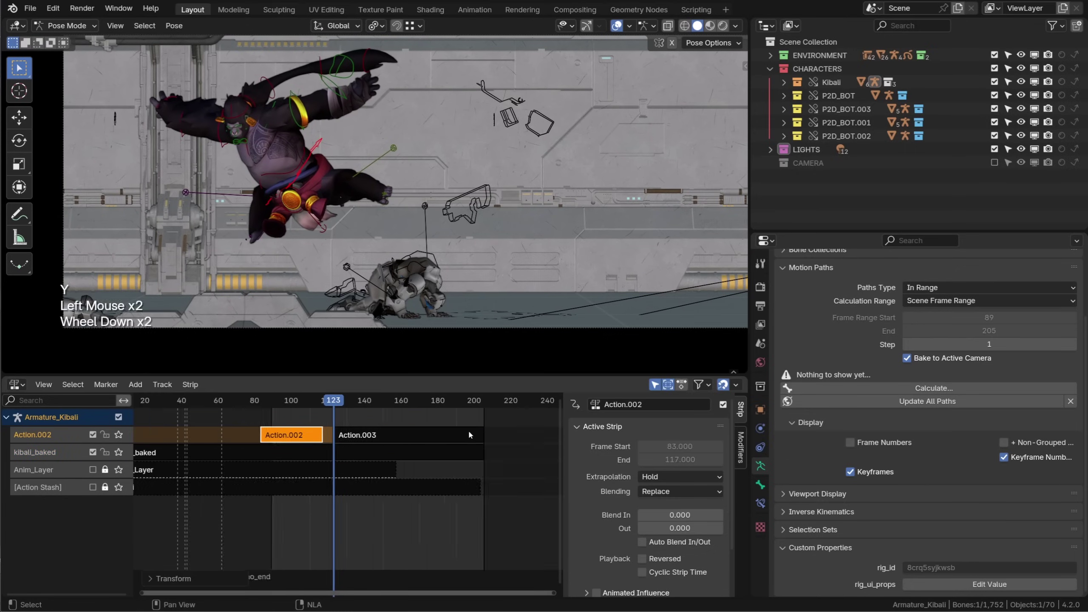
{"action": "left_click_drag", "start_coordinate": [437, 437], "coordinate": [363, 441]}
{"action": "left_click", "coordinate": [257, 443]}
{"action": "left_click_drag", "start_coordinate": [266, 441], "coordinate": [399, 442]}
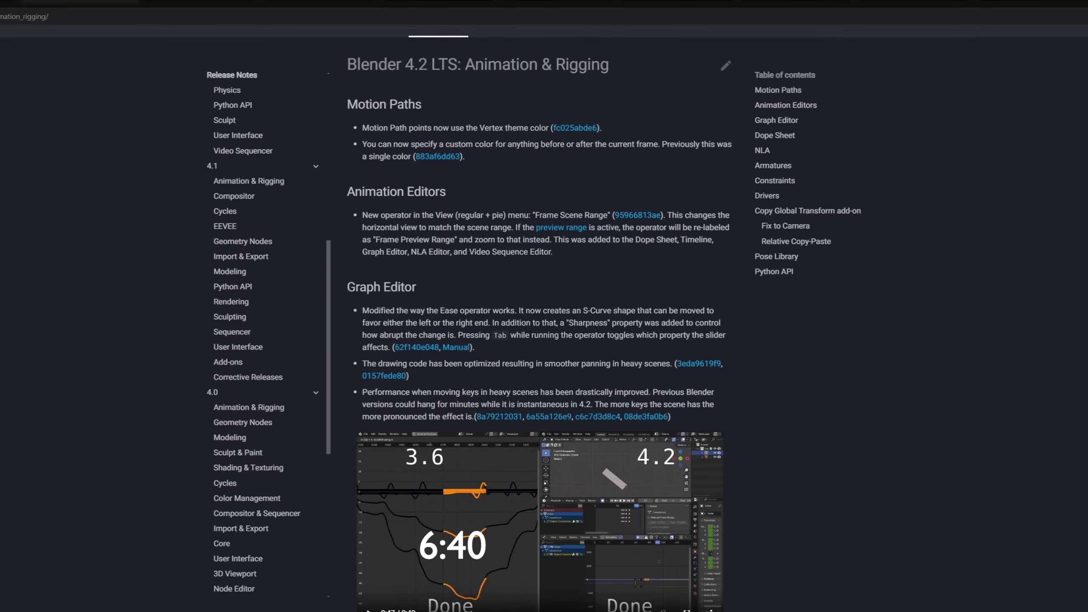
- Read the Animation & Rigging release notes from Motion Paths down to the Pose Library and Python API sections
{"action": "scroll", "coordinate": [539, 321], "scroll_direction": "down", "scroll_amount": 8}
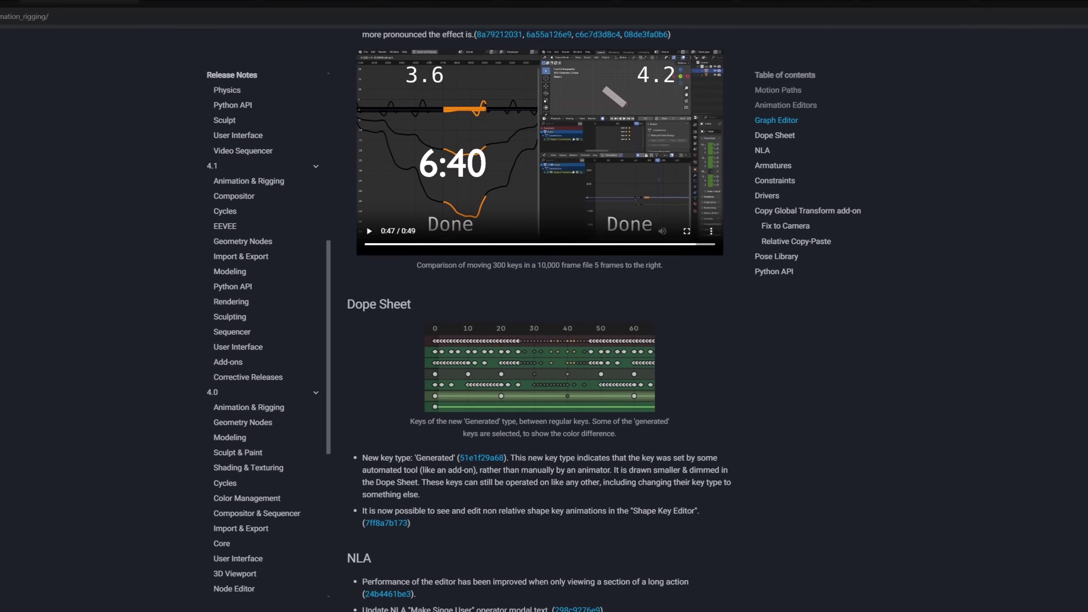
{"action": "scroll", "coordinate": [539, 322], "scroll_direction": "down", "scroll_amount": 10}
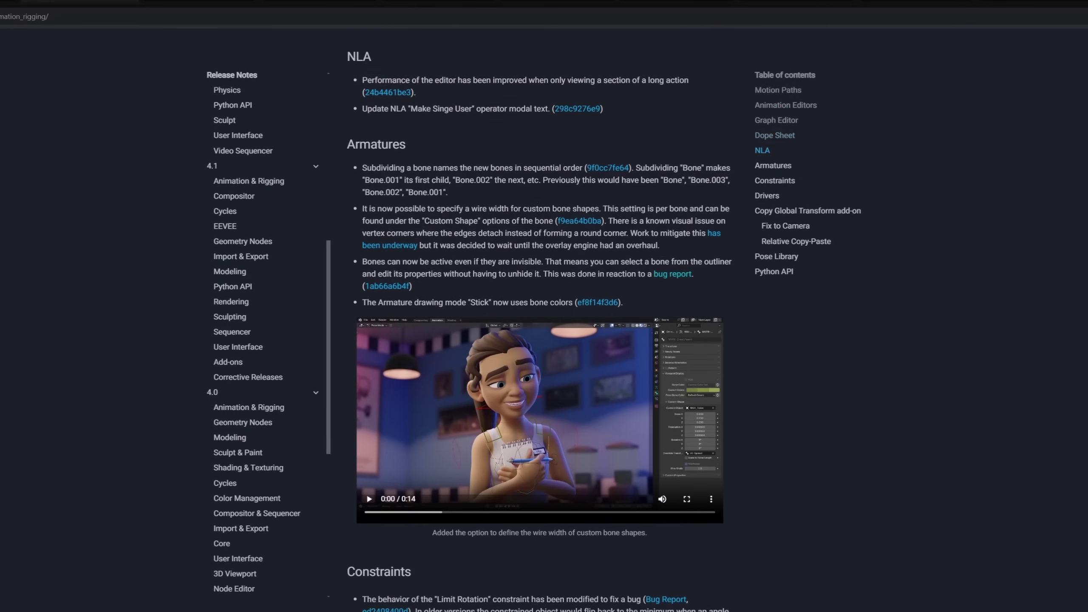
{"action": "scroll", "coordinate": [540, 321], "scroll_direction": "down", "scroll_amount": 8}
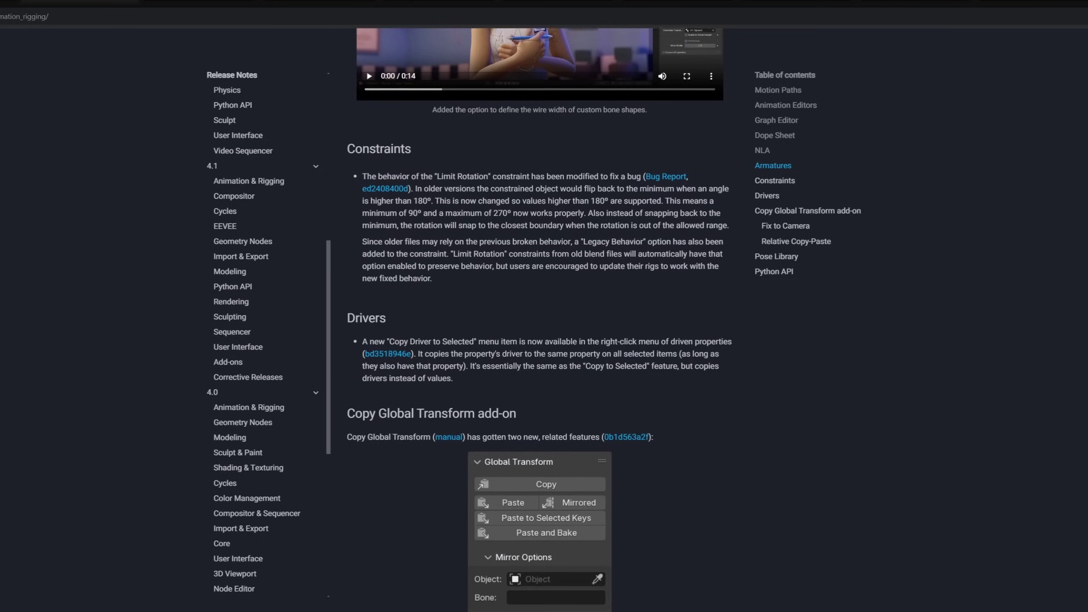
{"action": "scroll", "coordinate": [540, 321], "scroll_direction": "down", "scroll_amount": 7}
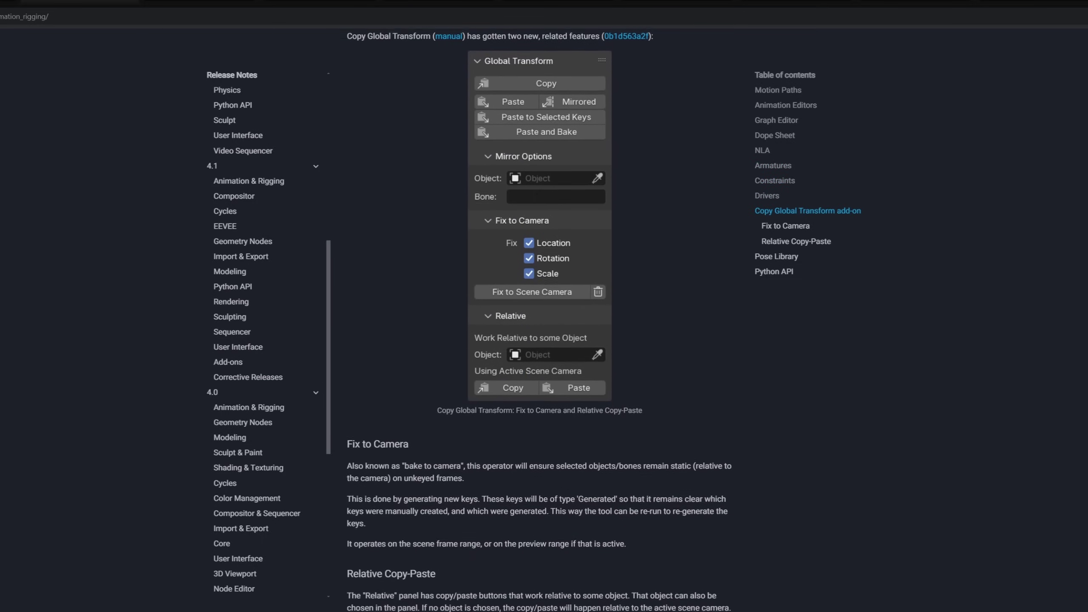
{"action": "scroll", "coordinate": [540, 322], "scroll_direction": "down", "scroll_amount": 2}
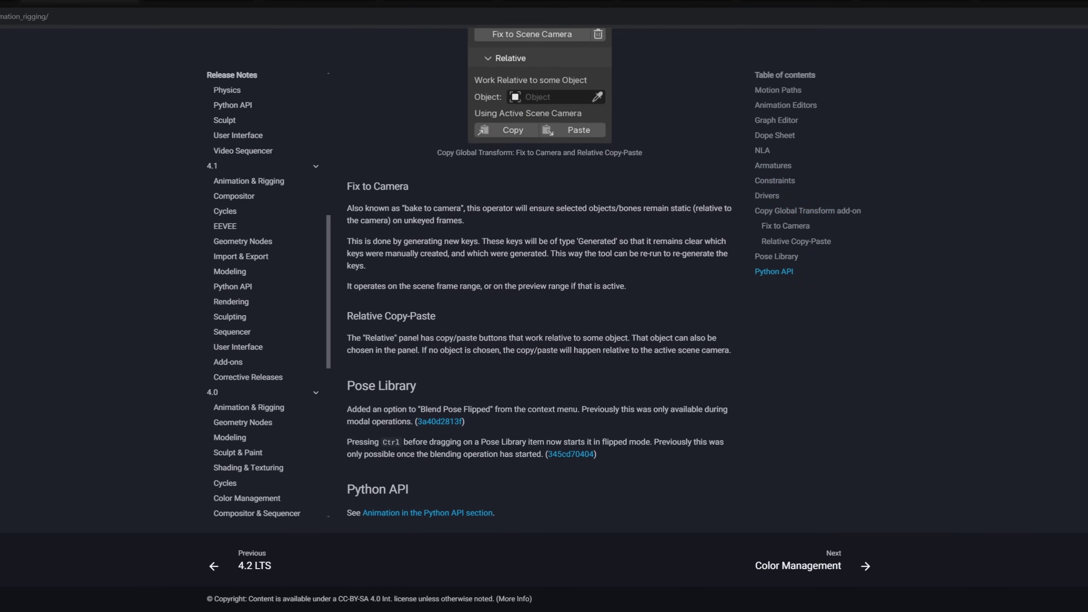